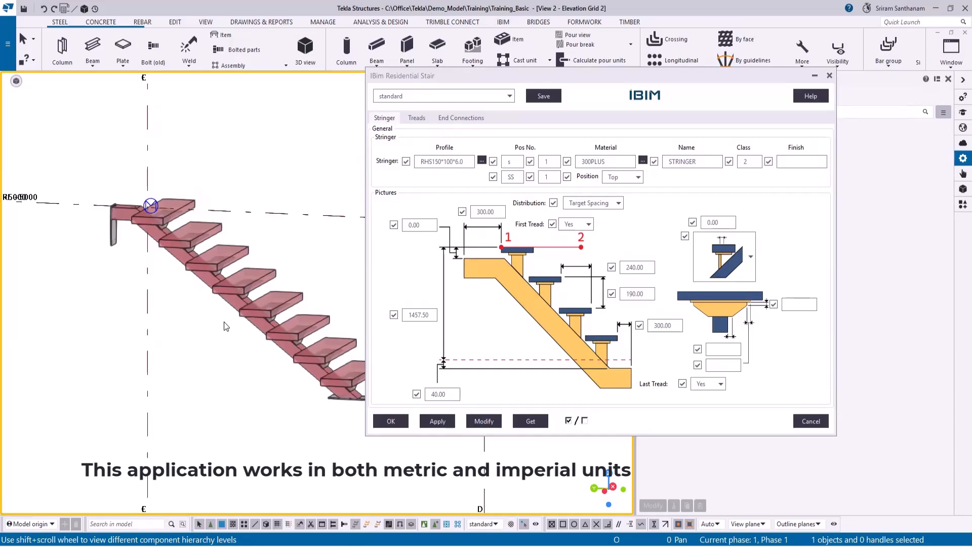
# Place an IBim Residential Stair starting at the corner gridline's RL +5000 intersection, with its direction point along the RL +5000 line
pyautogui.scroll(-3, 224, 321)
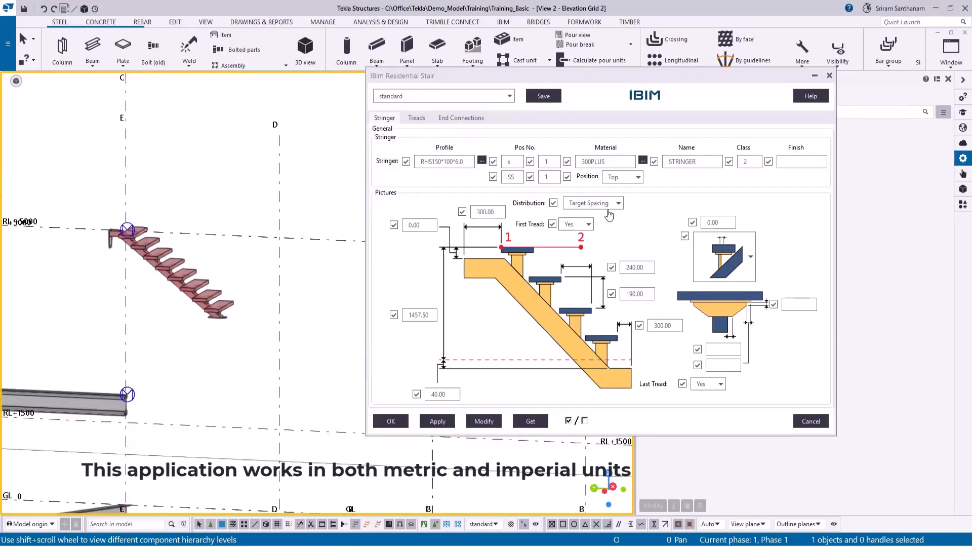
pyautogui.moveTo(630, 78); pyautogui.dragTo(608, 296)
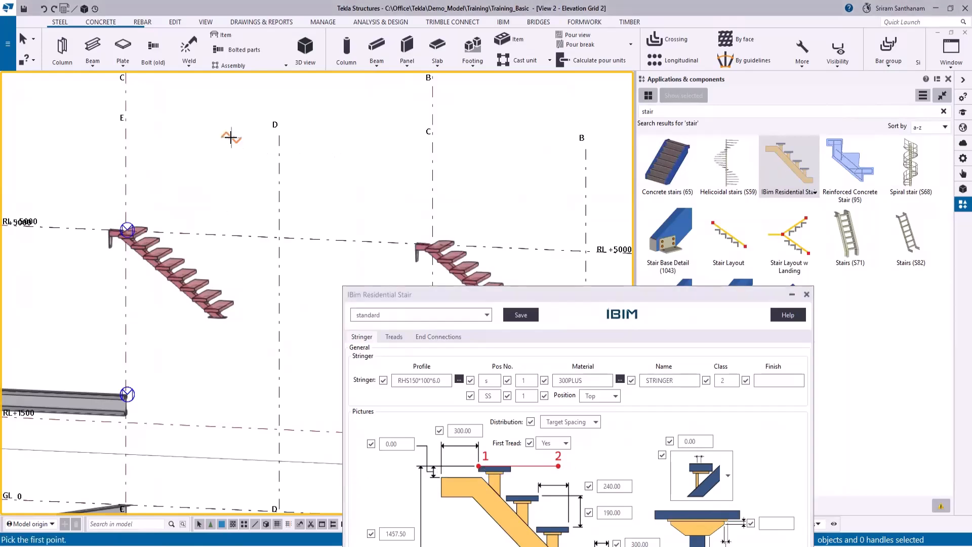
pyautogui.scroll(-3, 218, 134)
pyautogui.scroll(-1, 76, 163)
pyautogui.scroll(4, 76, 163)
pyautogui.click(123, 185)
pyautogui.click(223, 189)
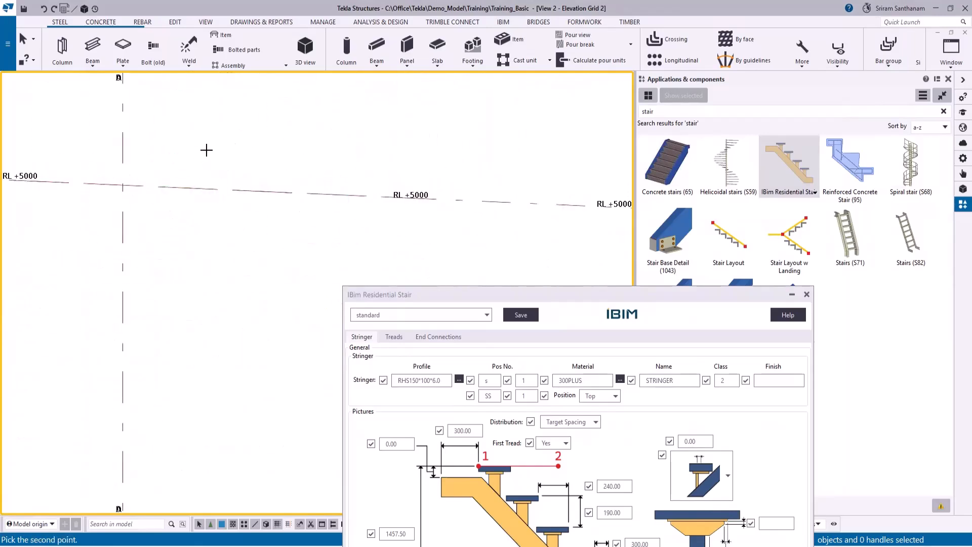
pyautogui.scroll(-3, 224, 261)
pyautogui.scroll(-3, 224, 262)
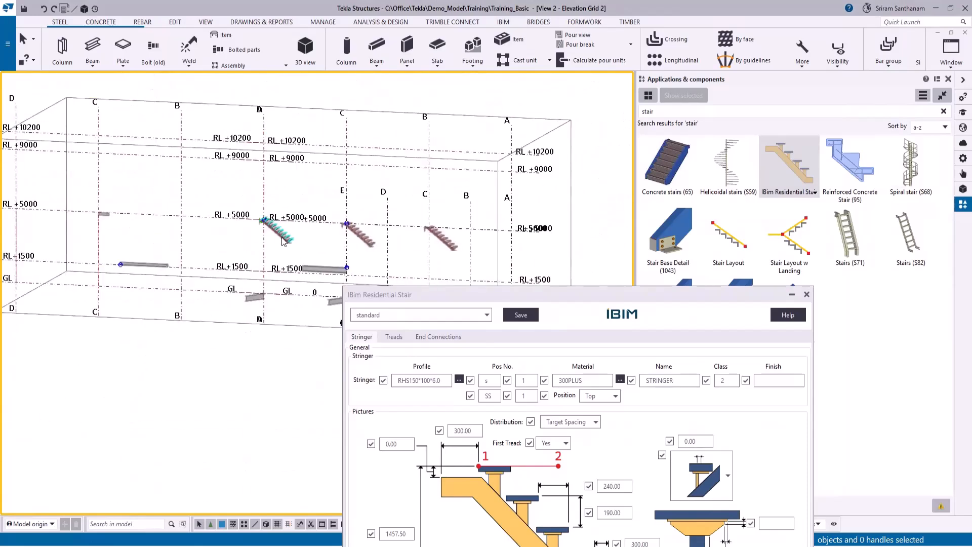
# Place another residential stair from the grid B and RL +5000 intersection, directed along RL +5000 away from the first new stair
pyautogui.scroll(4, 174, 218)
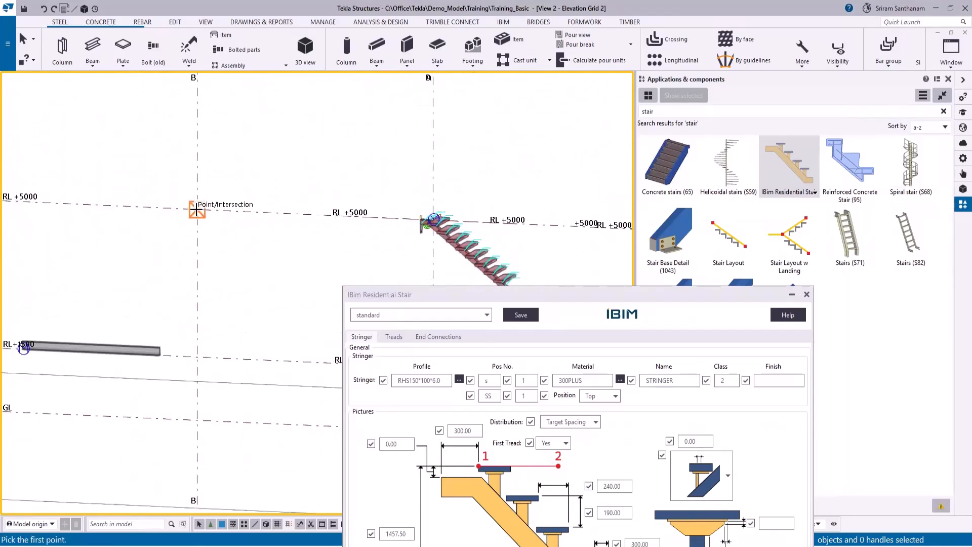
pyautogui.click(197, 209)
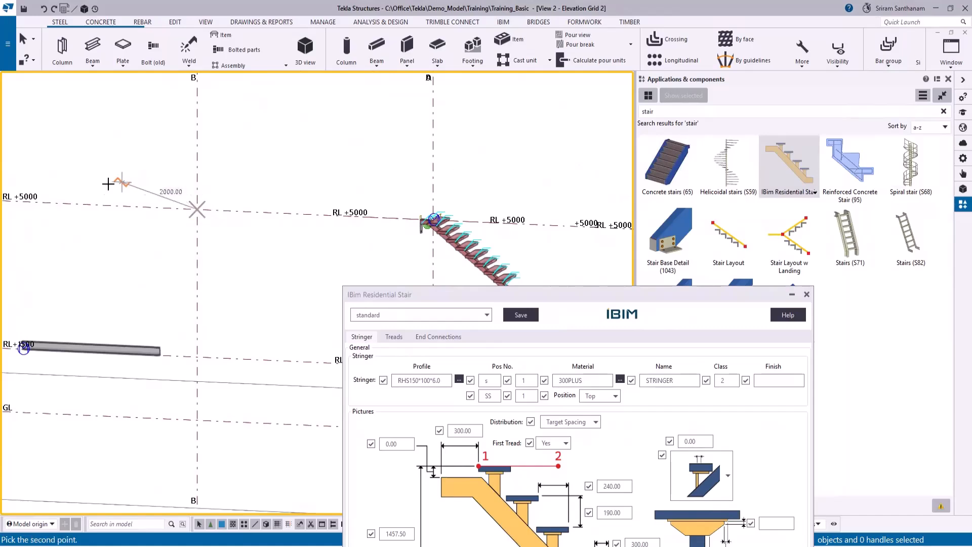
pyautogui.click(98, 203)
pyautogui.scroll(-3, 98, 203)
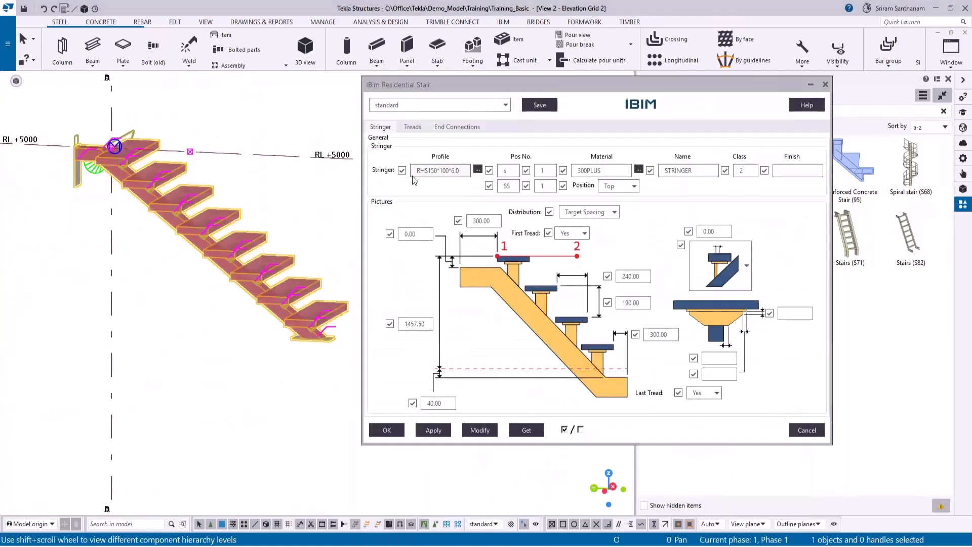
# Set the stringer position to Front and modify the selected stair
pyautogui.scroll(6, 335, 332)
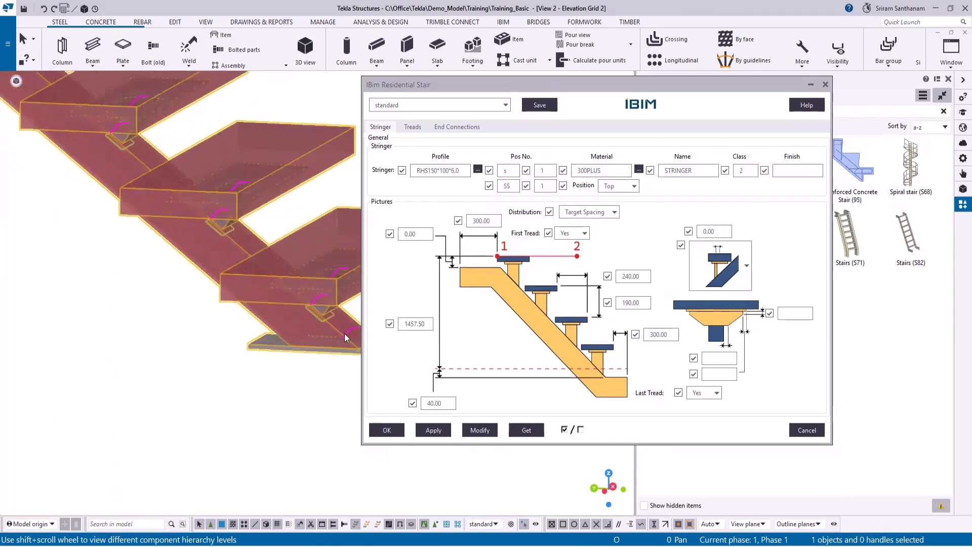
pyautogui.click(630, 187)
pyautogui.click(609, 207)
pyautogui.click(485, 431)
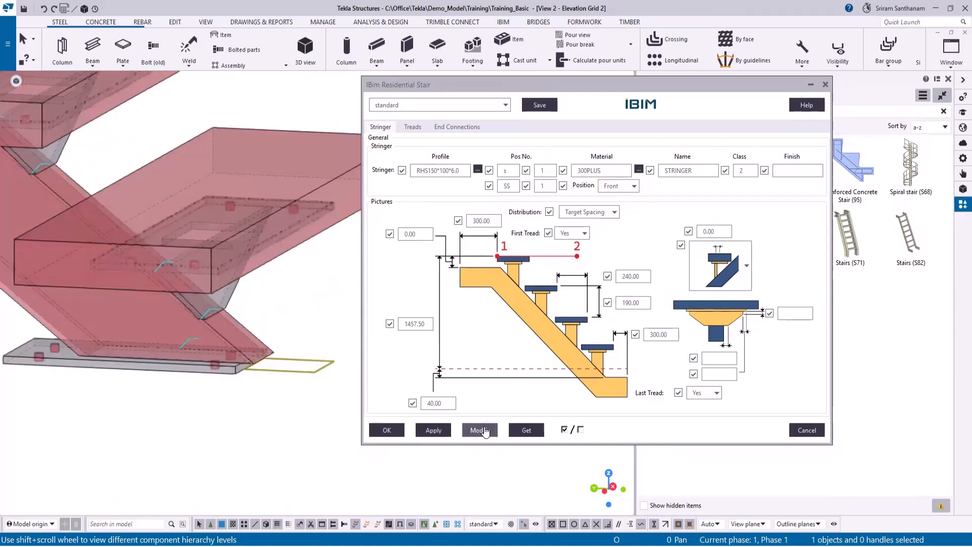
# Set the stringer position back to Top and modify the stair
pyautogui.click(627, 186)
pyautogui.click(608, 198)
pyautogui.click(480, 430)
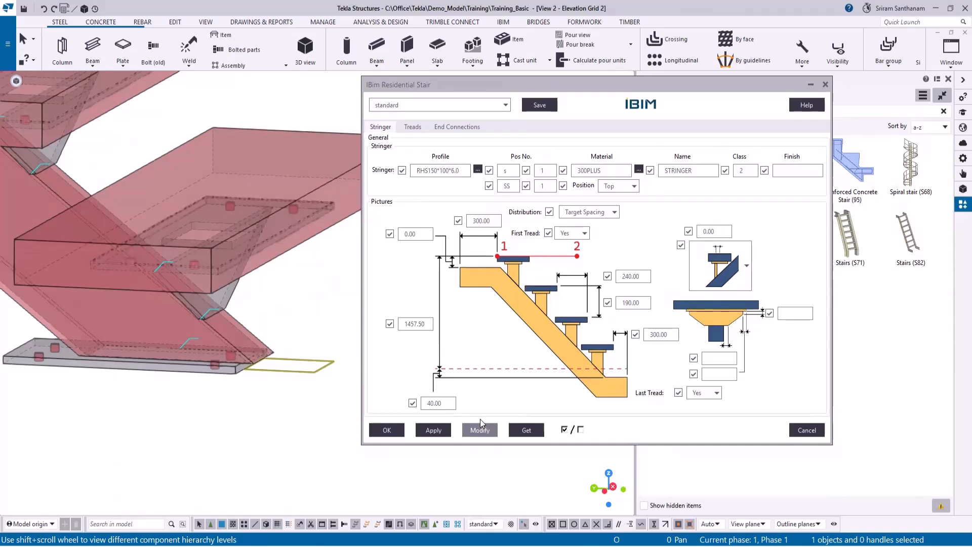
# Switch the tread distribution to Exact Spacing and return it to Target Spacing, keeping the 190.00 rise
pyautogui.click(614, 212)
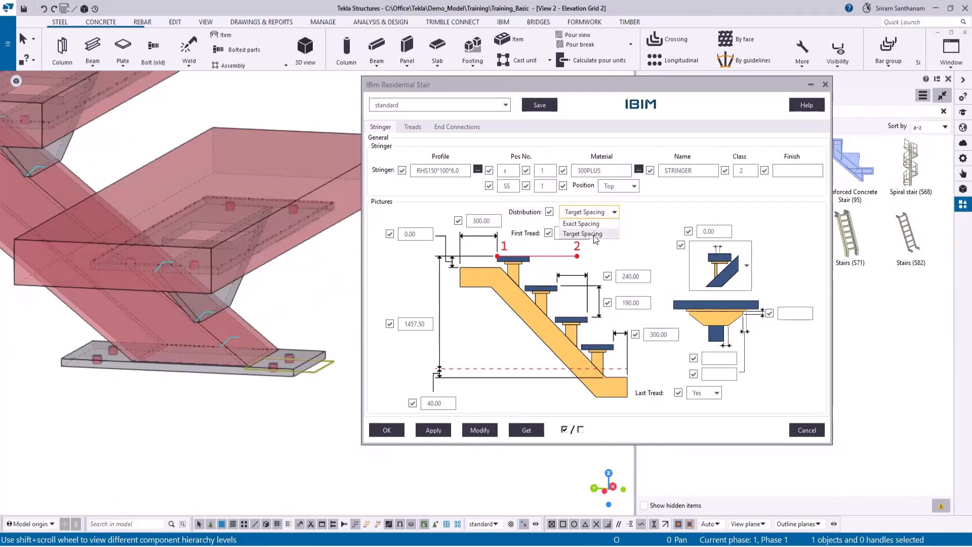
pyautogui.click(593, 235)
pyautogui.click(630, 302)
pyautogui.doubleClick(630, 302)
pyautogui.click(612, 217)
pyautogui.click(587, 225)
pyautogui.doubleClick(638, 303)
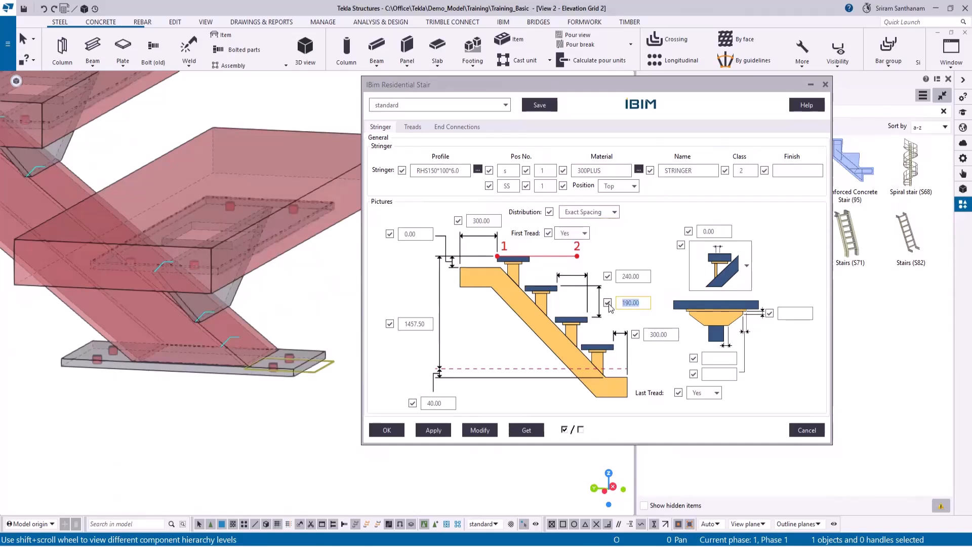
pyautogui.click(618, 217)
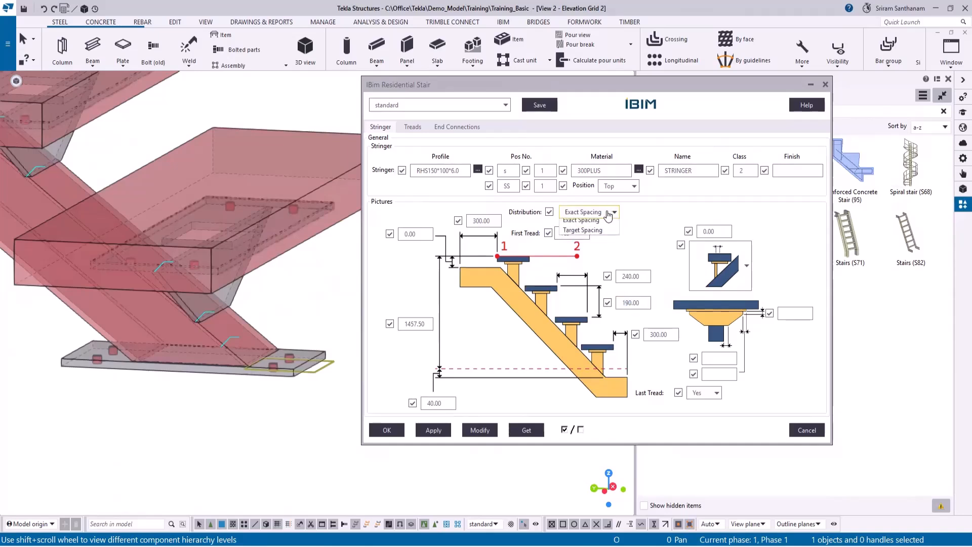
pyautogui.click(586, 234)
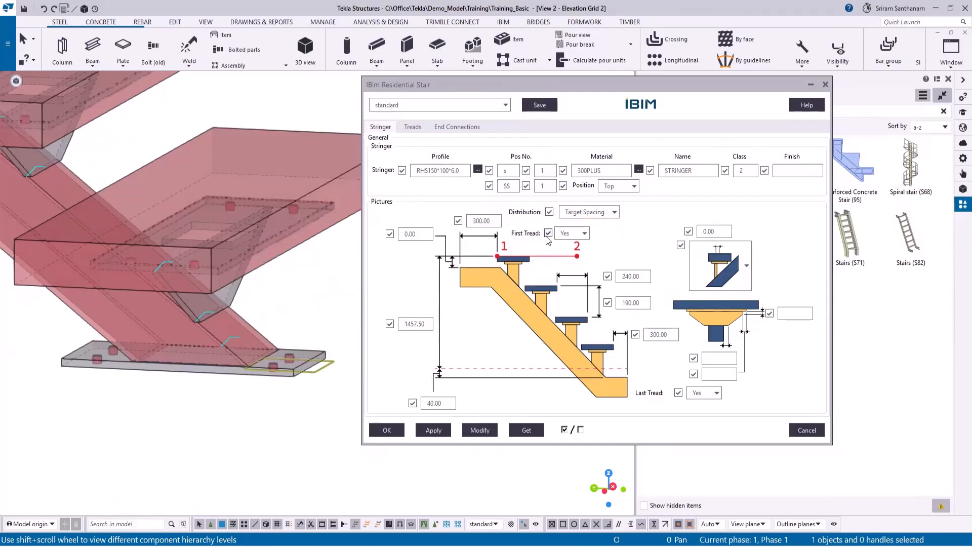
# Remove the first tread by setting First Tread to No and modifying the stair
pyautogui.scroll(-8, 290, 328)
pyautogui.scroll(6, 259, 284)
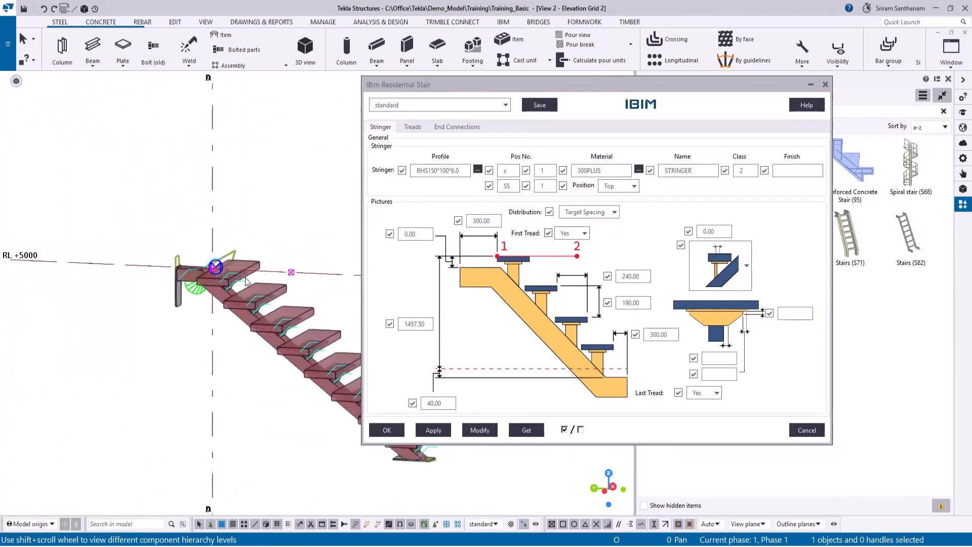
pyautogui.scroll(1, 236, 269)
pyautogui.click(587, 233)
pyautogui.click(562, 256)
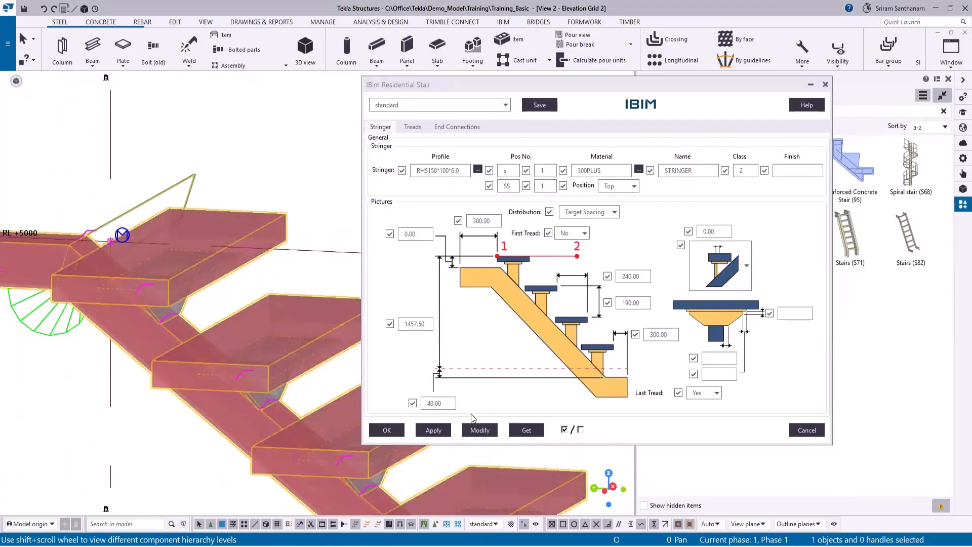
pyautogui.click(480, 429)
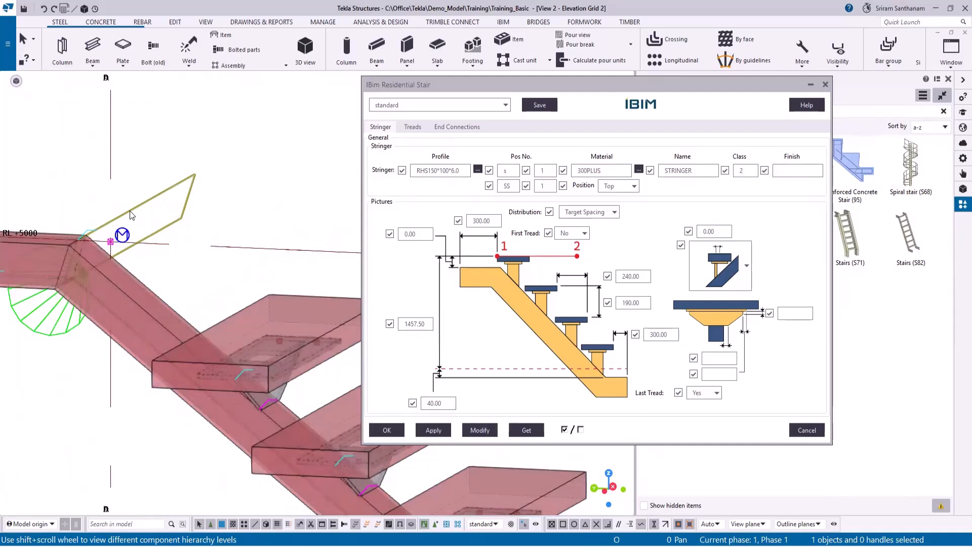
# Remove the last tread by setting Last Tread to No and modifying the stair
pyautogui.scroll(-3, 128, 199)
pyautogui.scroll(3, 199, 281)
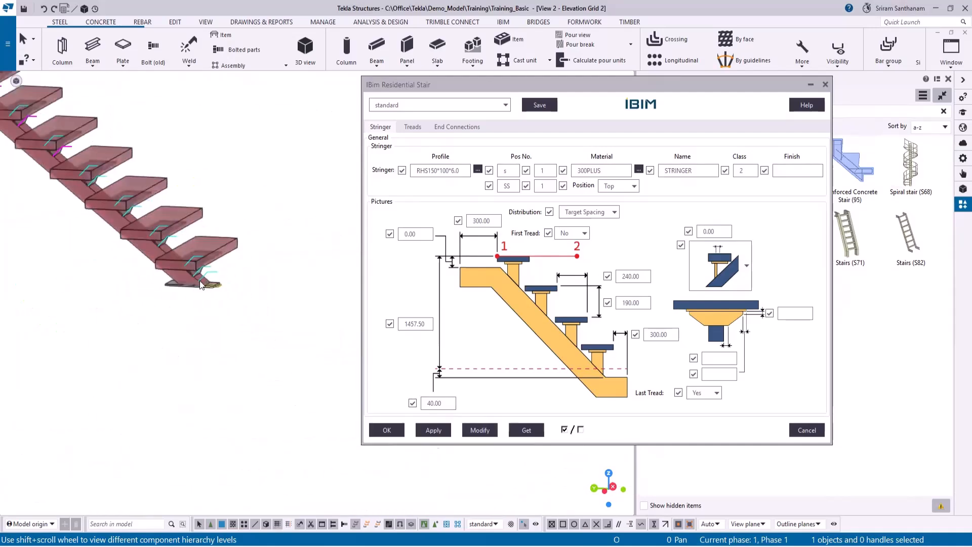
pyautogui.click(716, 393)
pyautogui.click(700, 415)
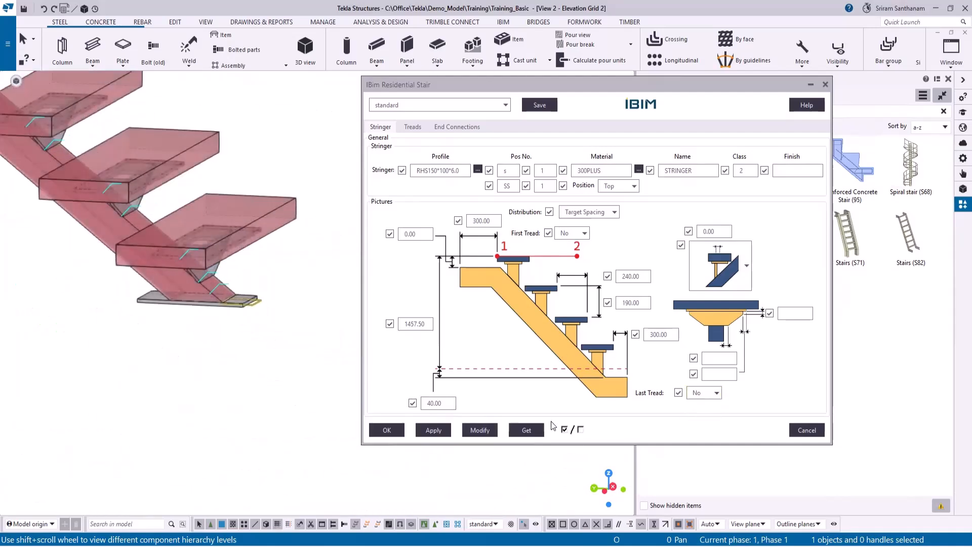
pyautogui.click(480, 431)
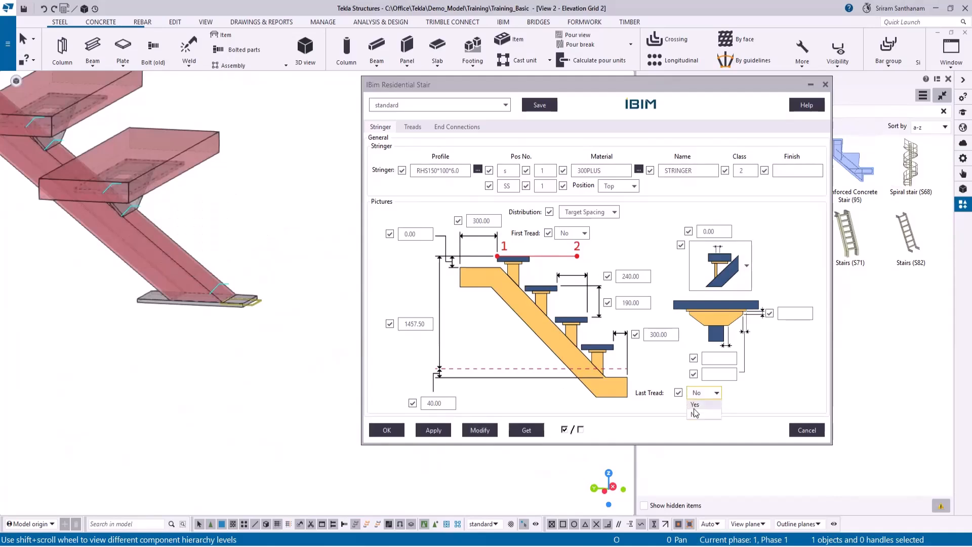
# Restore both end treads by setting First Tread and Last Tread to Yes and modifying the stair
pyautogui.click(695, 404)
pyautogui.click(576, 236)
pyautogui.click(486, 429)
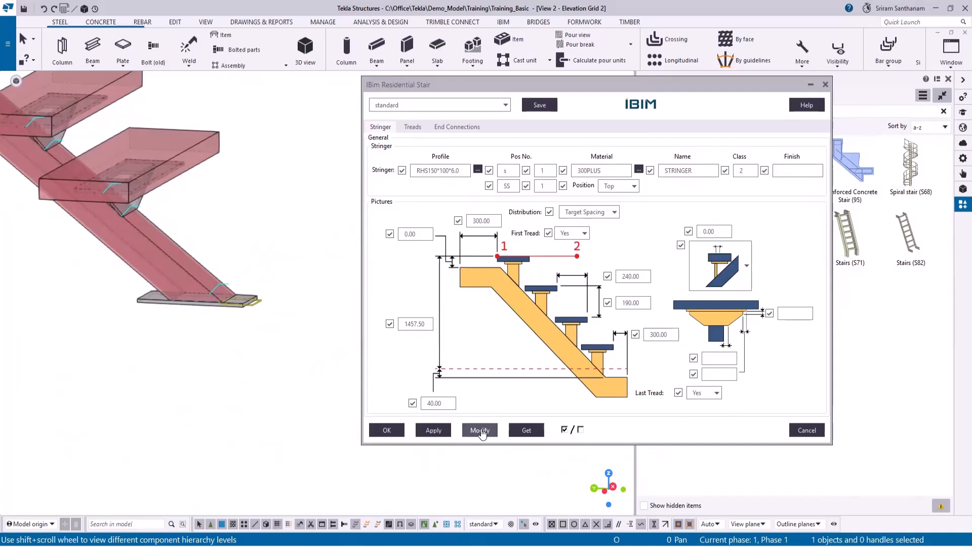
pyautogui.scroll(-5, 298, 344)
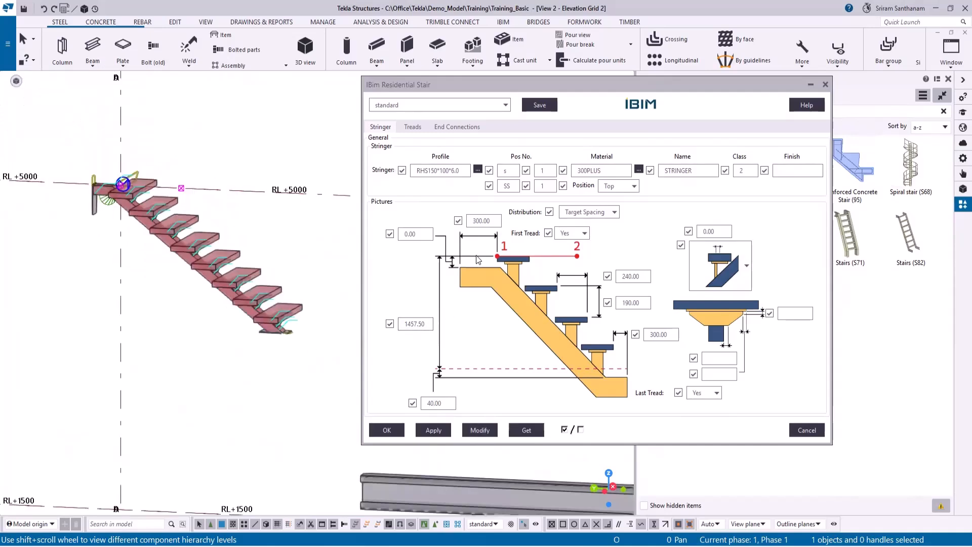
# Set the overall stair height to 1800 and modify the stair
pyautogui.doubleClick(425, 324)
pyautogui.write('1800')
pyautogui.click(482, 432)
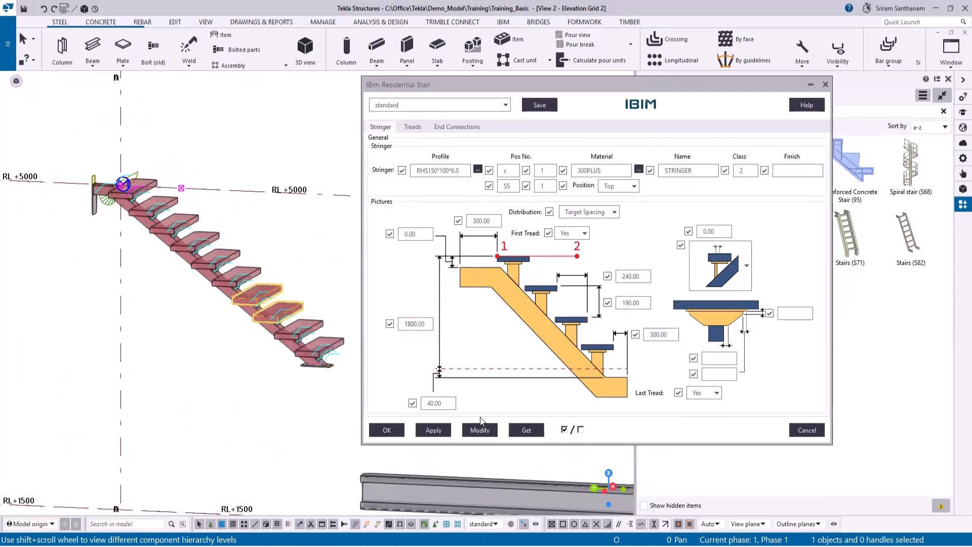
# Increase the overall stair height to 2000 and modify the stair
pyautogui.moveTo(425, 324); pyautogui.dragTo(357, 324)
pyautogui.write('2000')
pyautogui.click(474, 431)
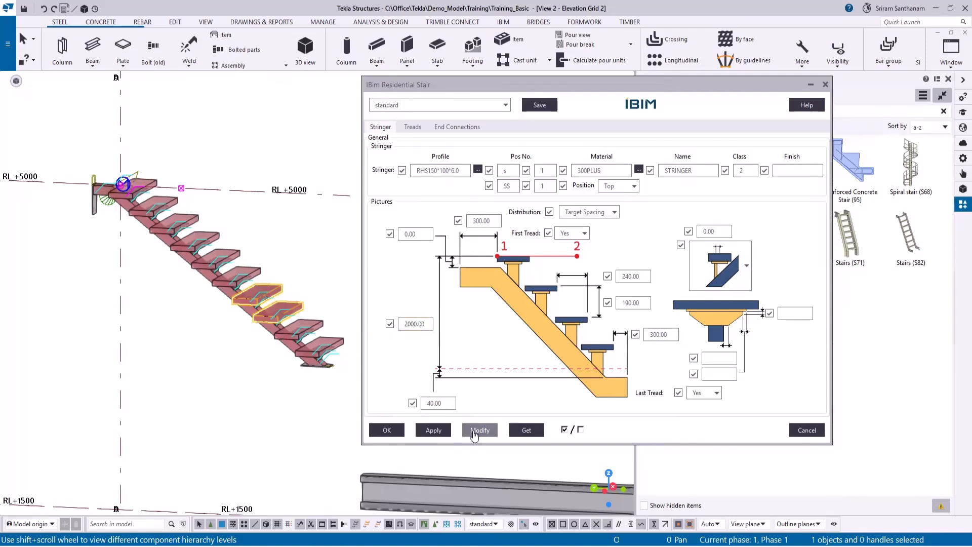
# Set the overall stair height to 1457 and modify the stair
pyautogui.moveTo(427, 325); pyautogui.dragTo(350, 330)
pyautogui.write('1457')
pyautogui.click(484, 430)
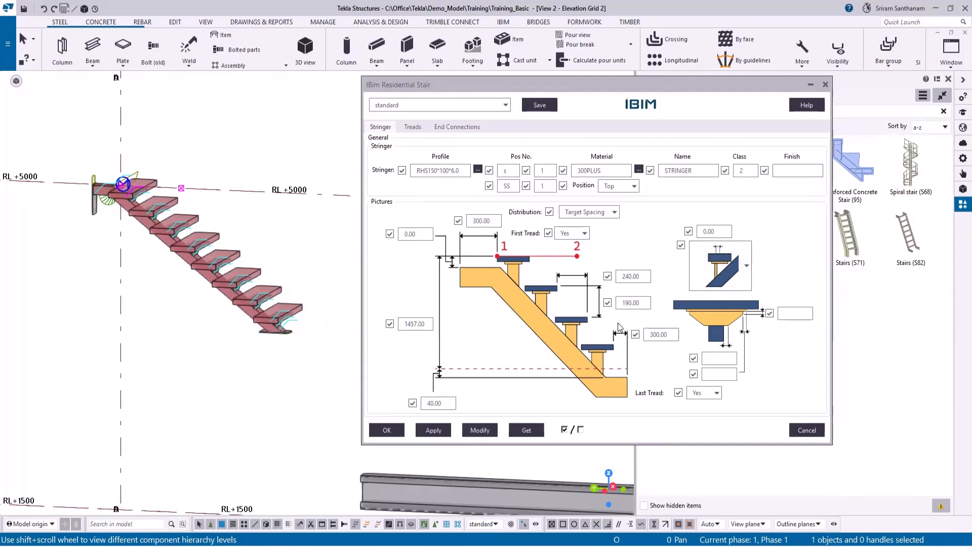
# Change the tread support type to the straight vertical post under each tread and modify the stair
pyautogui.click(748, 267)
pyautogui.click(717, 316)
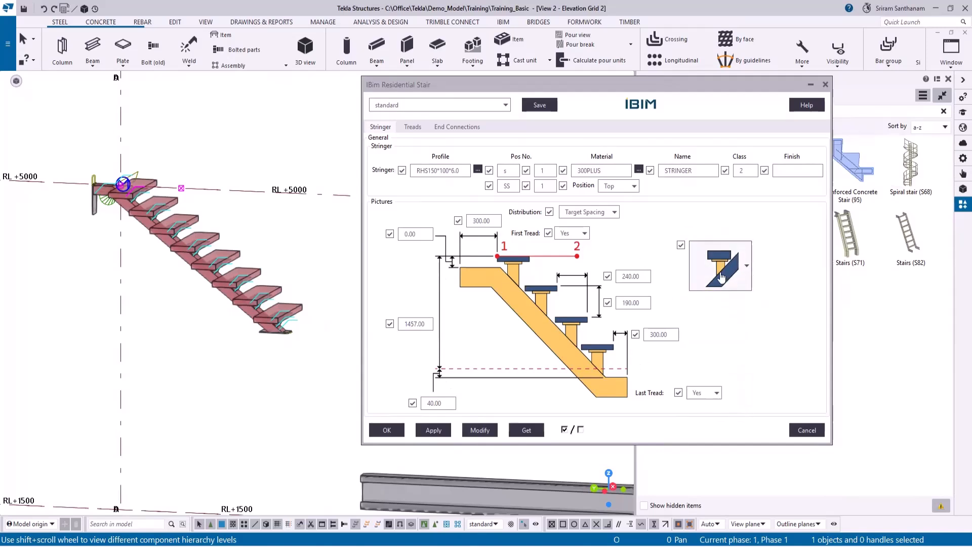
pyautogui.click(478, 430)
pyautogui.scroll(10, 249, 300)
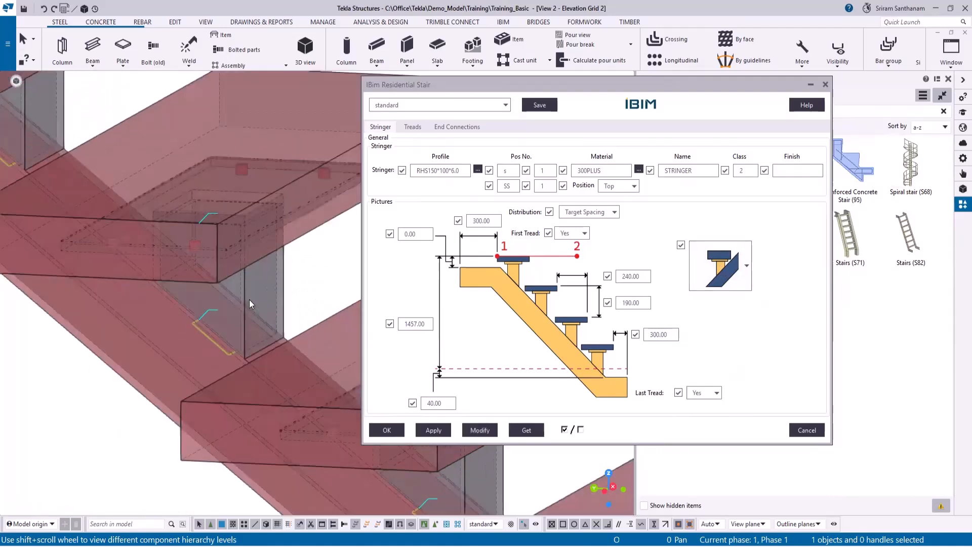
# Change the tread support type to the tapered triangular bracket without an offset dimension and modify the stair
pyautogui.click(737, 270)
pyautogui.click(722, 359)
pyautogui.click(476, 428)
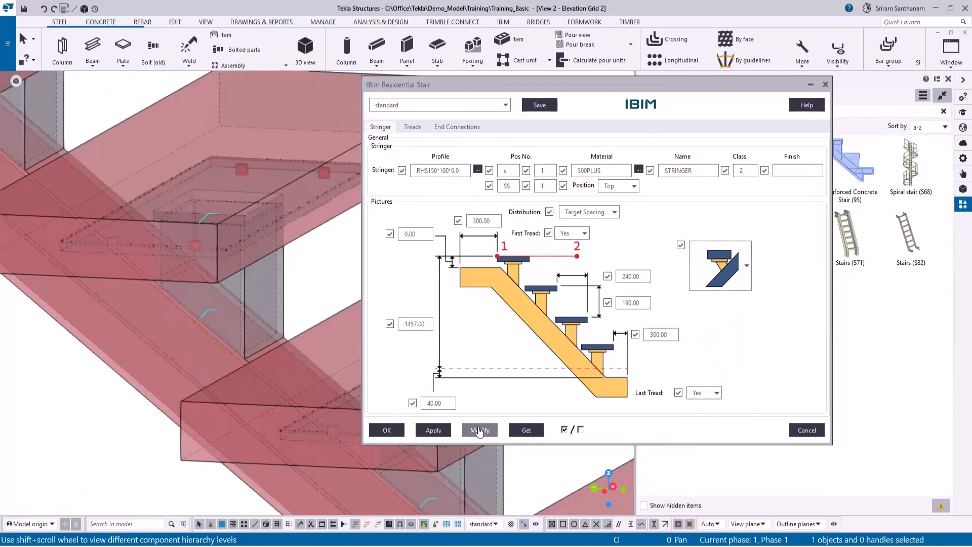
# Change the tread support type back to the one with offset and bracket shape dimensions and modify the stair
pyautogui.click(737, 269)
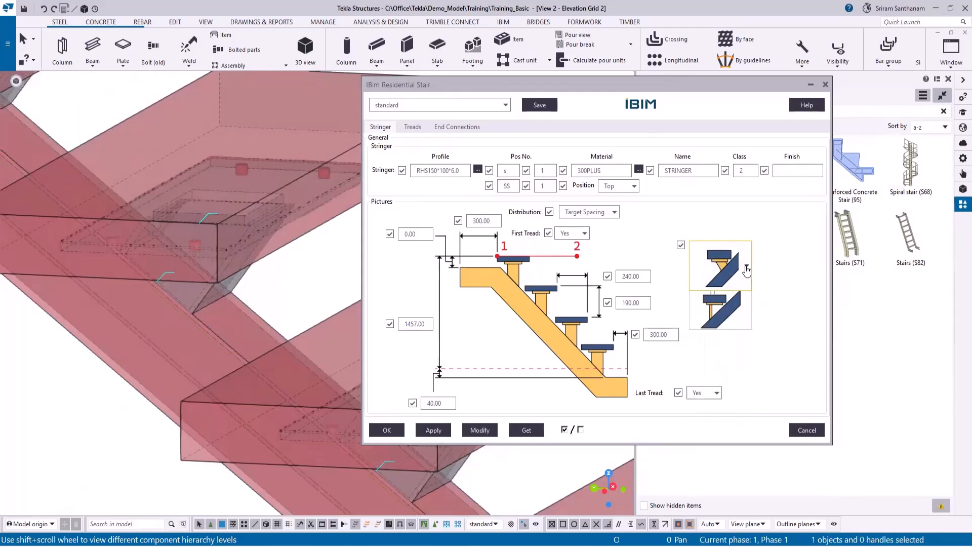
pyautogui.click(718, 403)
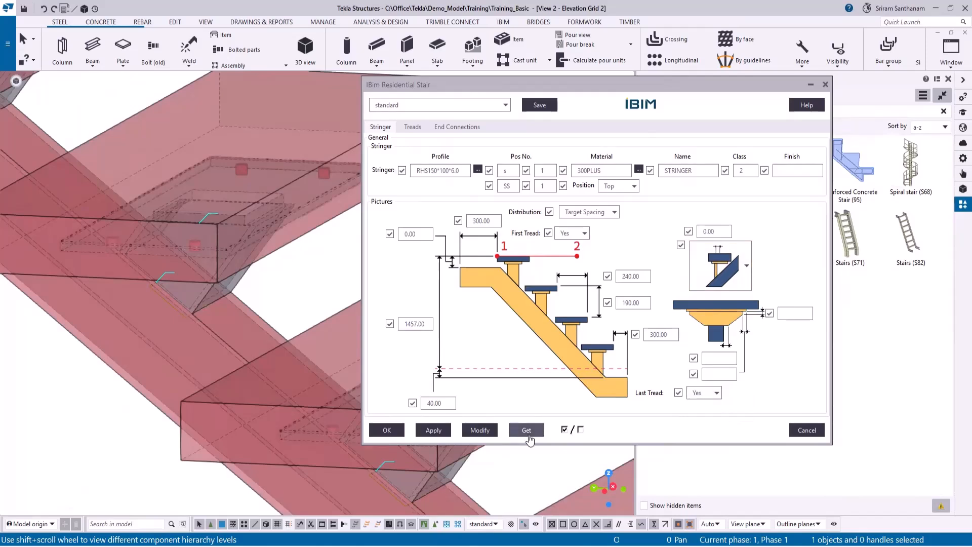
pyautogui.click(489, 432)
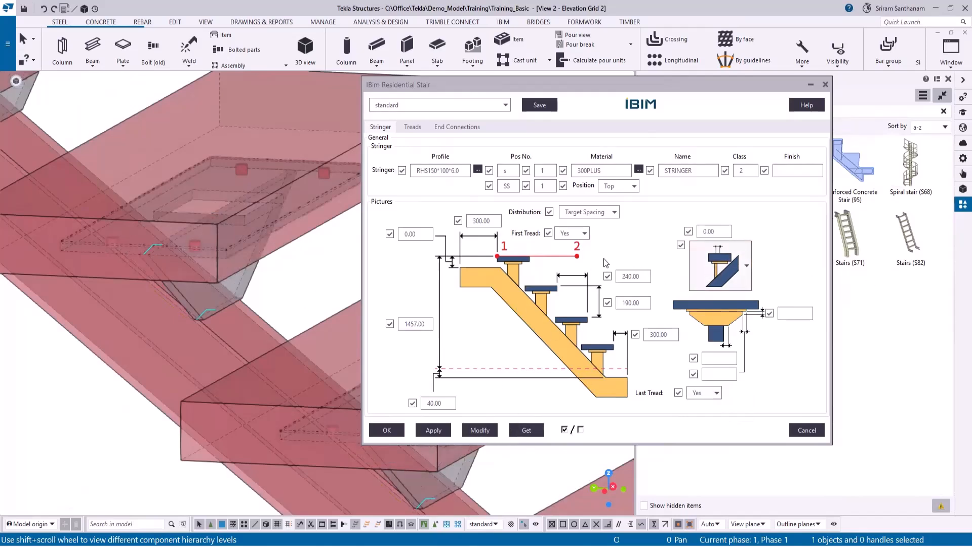
# Set the vertical edge height at the top of the tread support bracket to 10 and modify the stair
pyautogui.click(792, 312)
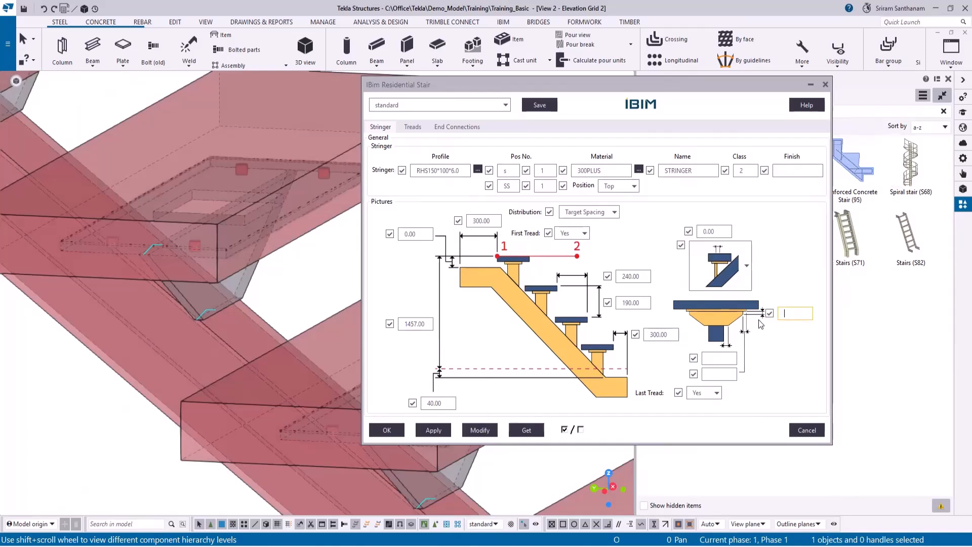
pyautogui.write('10')
pyautogui.click(478, 427)
pyautogui.scroll(5, 162, 248)
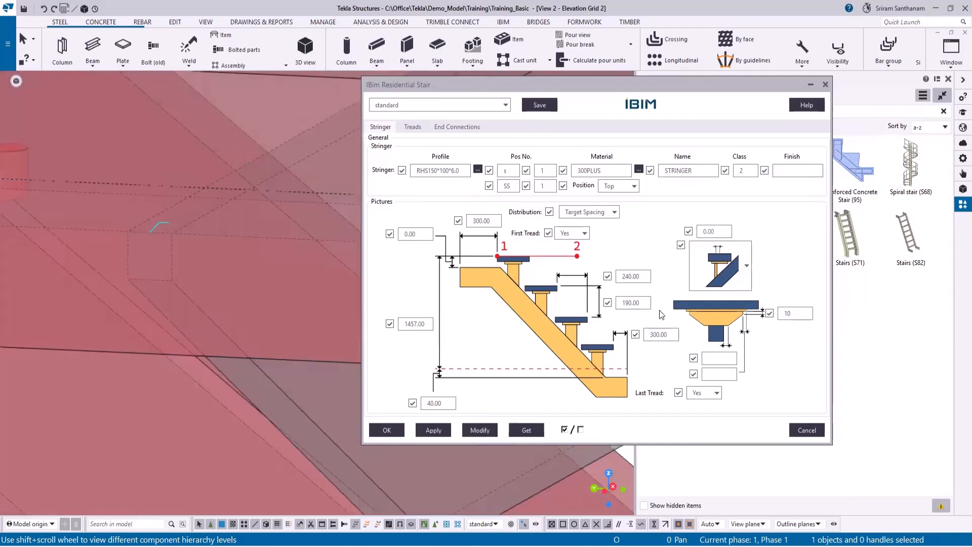
# Set the horizontal dimension at the tread support bracket's upper outer end to 50 and modify the stair
pyautogui.click(719, 373)
pyautogui.write('50')
pyautogui.click(477, 430)
pyautogui.scroll(-2, 208, 204)
pyautogui.scroll(-2, 245, 187)
pyautogui.moveTo(235, 209); pyautogui.dragTo(311, 275, button='middle')
pyautogui.scroll(-2, 311, 275)
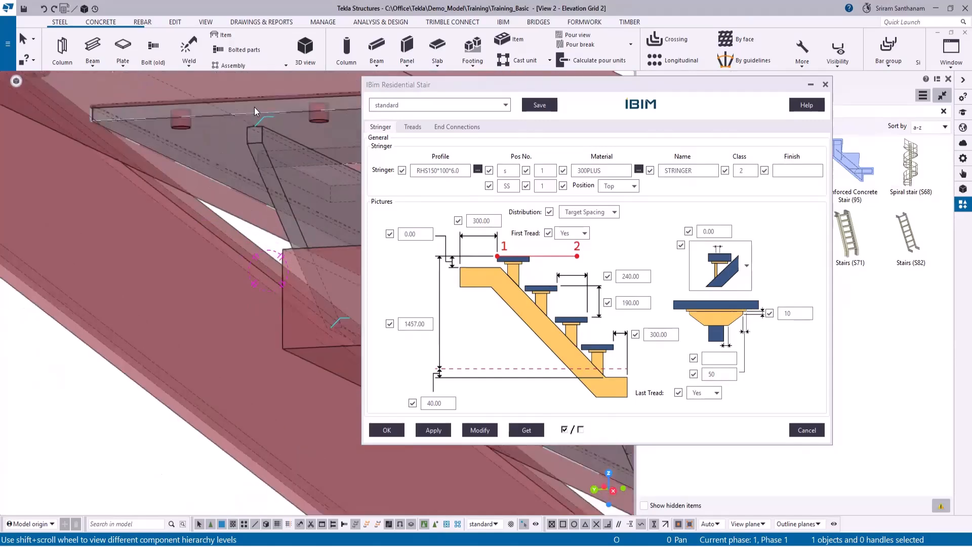
pyautogui.scroll(3, 254, 107)
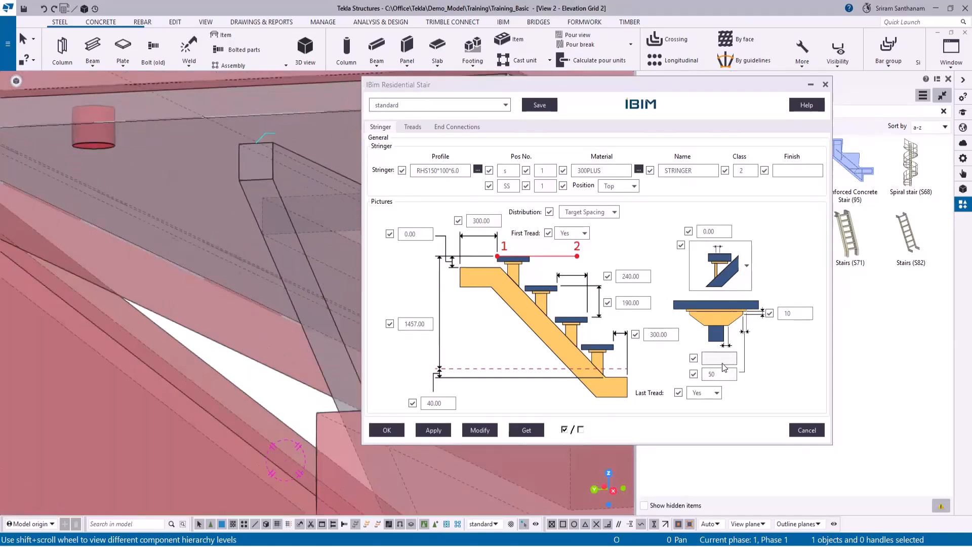
# Set the horizontal dimension beside the stringer at the tread support bracket's lower end to 10 and modify the stair
pyautogui.scroll(-3, 150, 248)
pyautogui.keyDown('ctrl'); pyautogui.moveTo(205, 320); pyautogui.dragTo(259, 347, button='middle'); pyautogui.keyUp('ctrl')
pyautogui.scroll(1, 259, 347)
pyautogui.scroll(3, 319, 387)
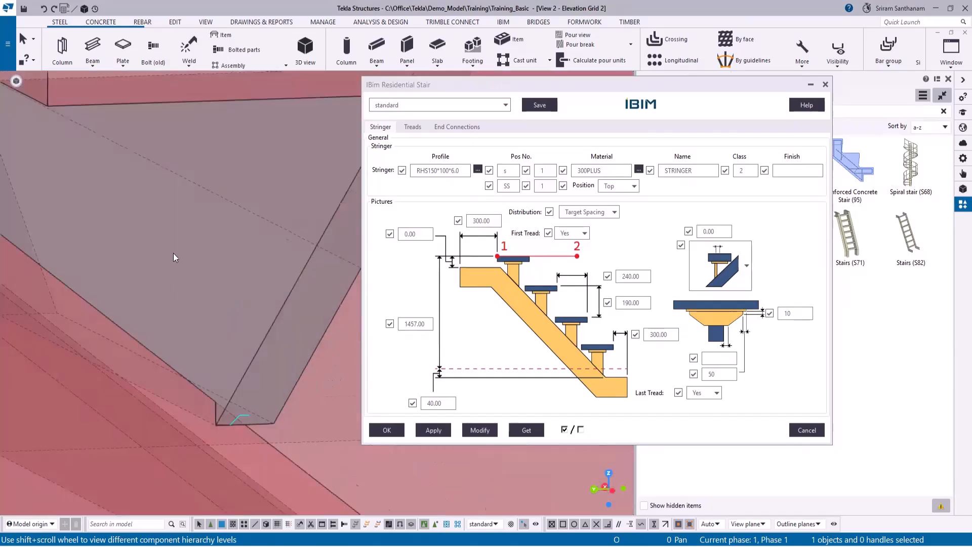
pyautogui.click(715, 359)
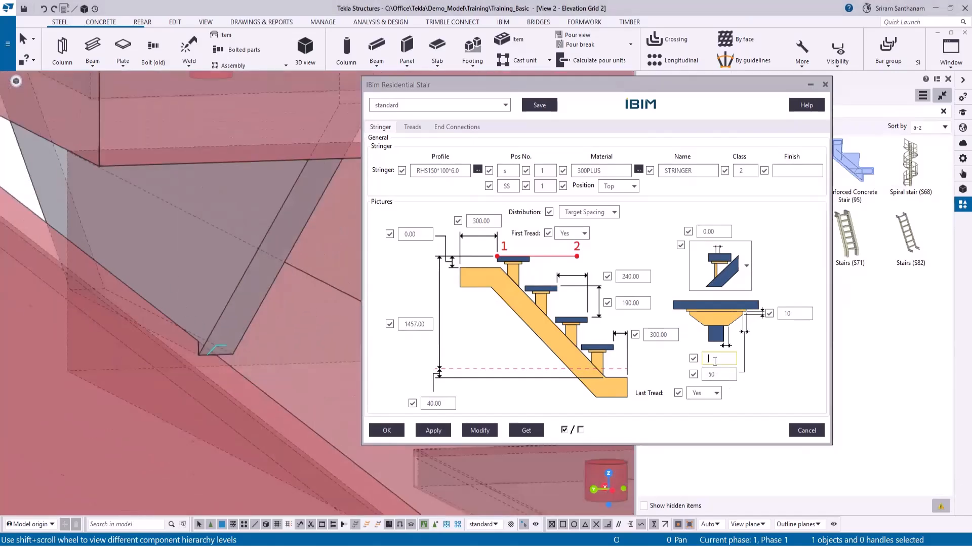
pyautogui.write('10')
pyautogui.click(480, 430)
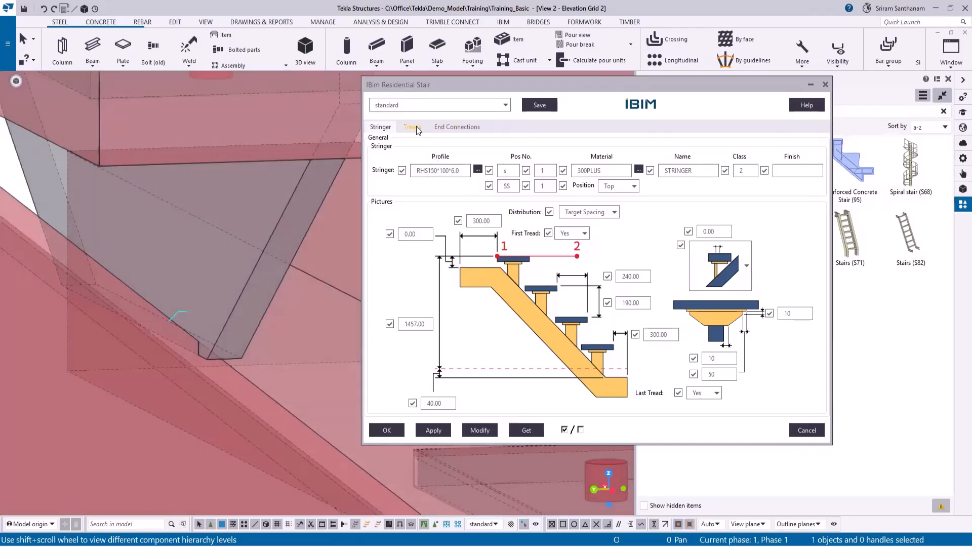
# Set the tread support position to Front in the tread settings and modify the stair
pyautogui.click(413, 127)
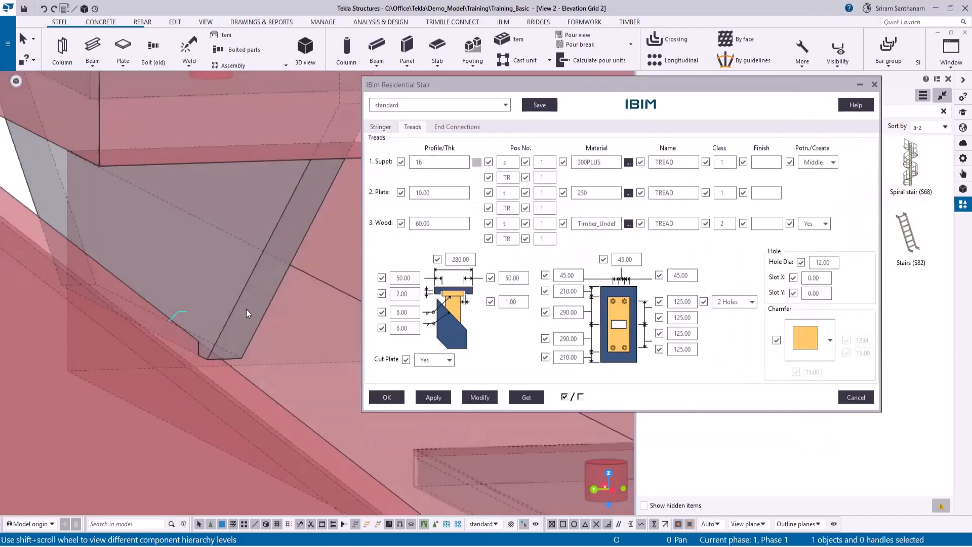
pyautogui.scroll(-2, 261, 320)
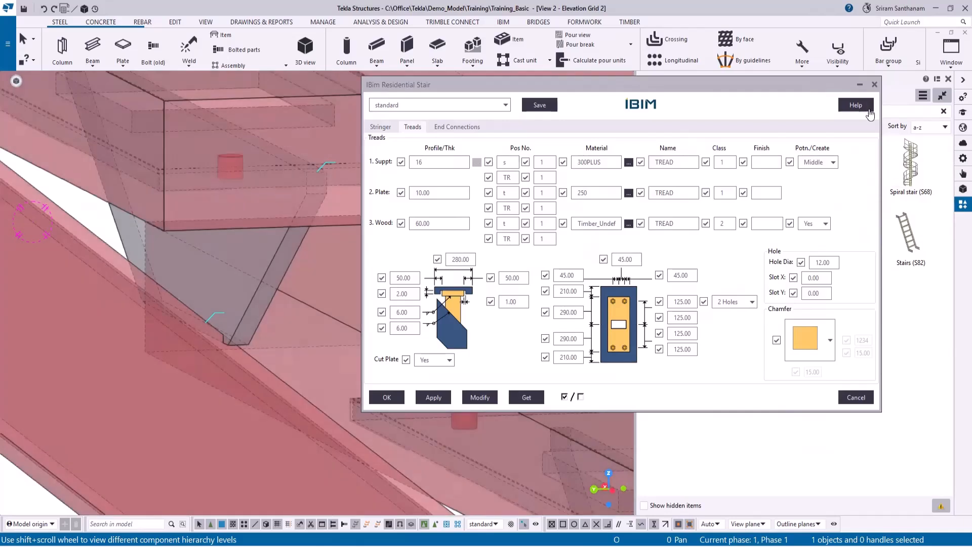
pyautogui.click(833, 162)
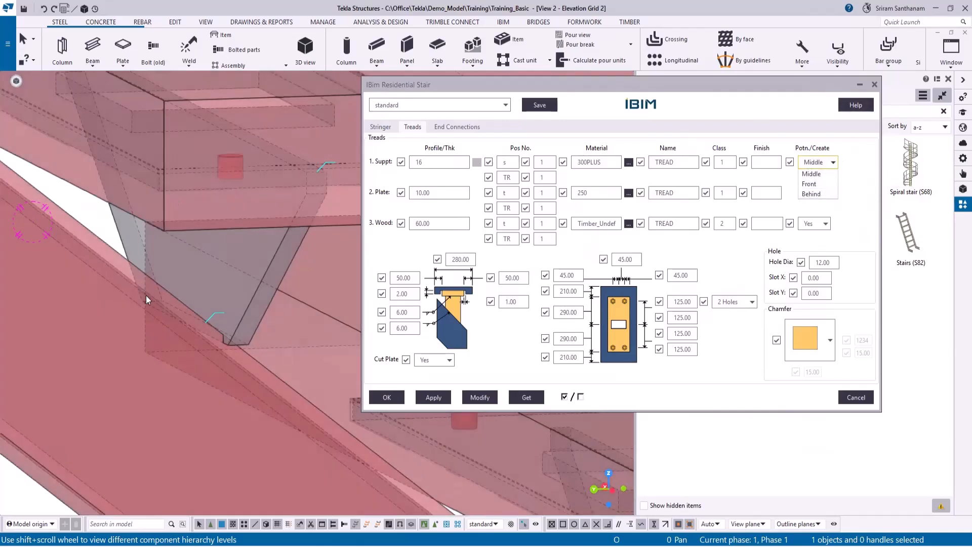
pyautogui.click(809, 185)
pyautogui.click(471, 397)
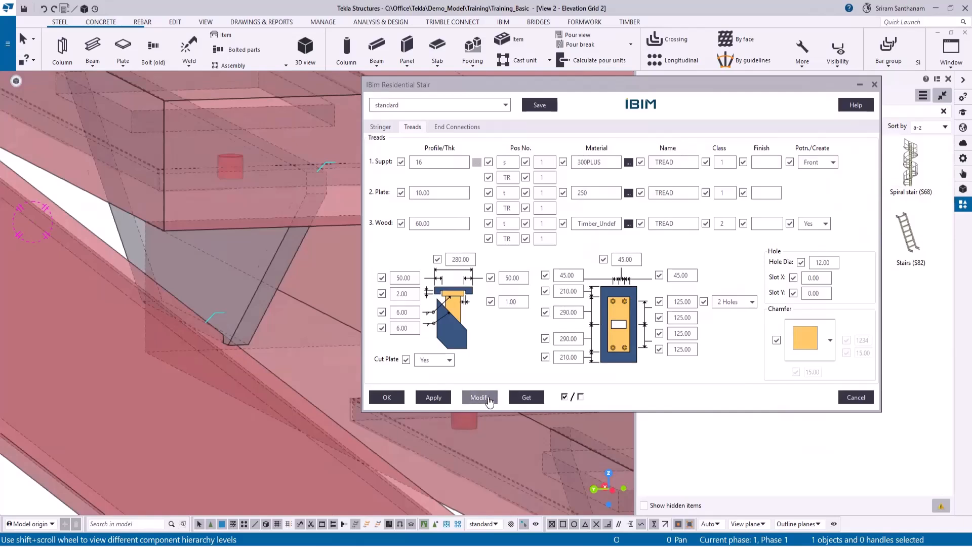
# Set the tread support position to Behind, modify the stair and inspect the bracket under the treads
pyautogui.click(830, 163)
pyautogui.click(813, 193)
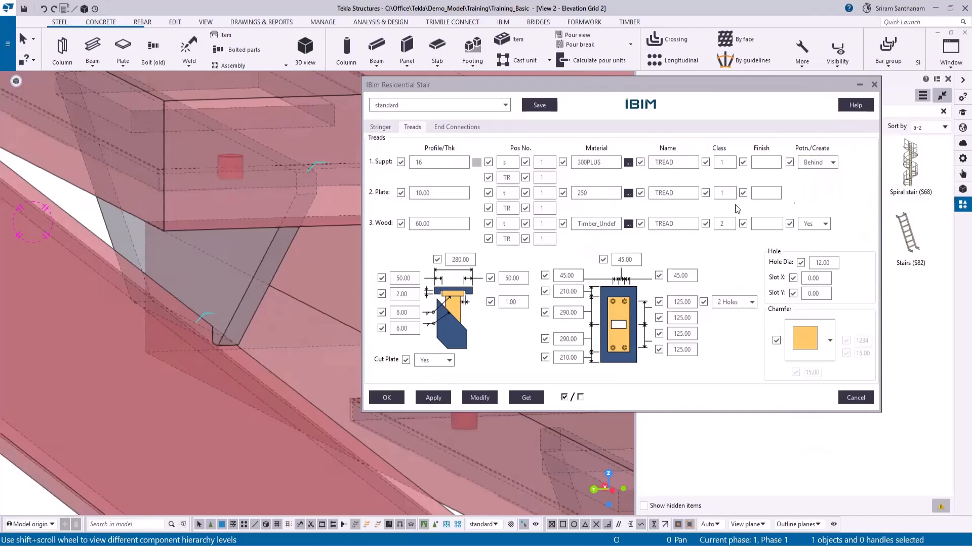
pyautogui.click(482, 397)
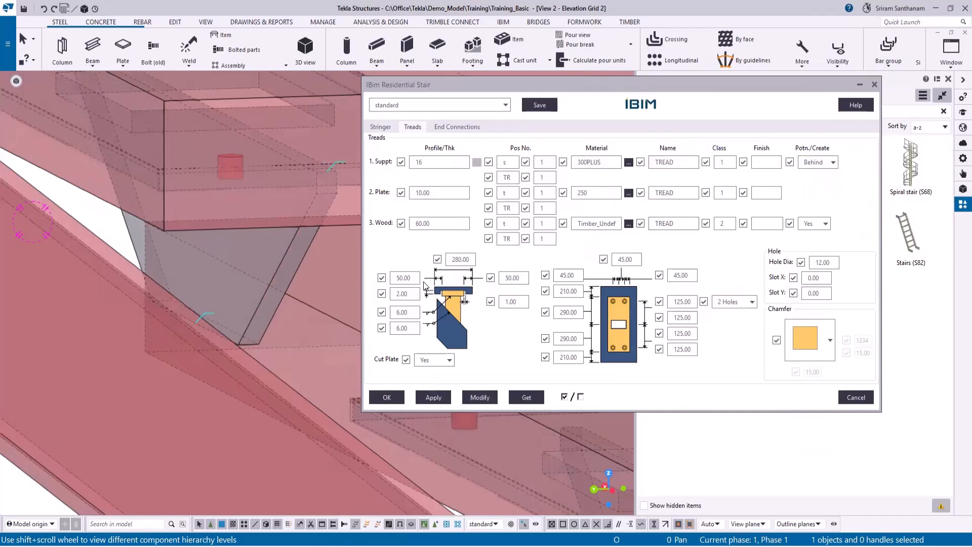
pyautogui.scroll(-2, 264, 294)
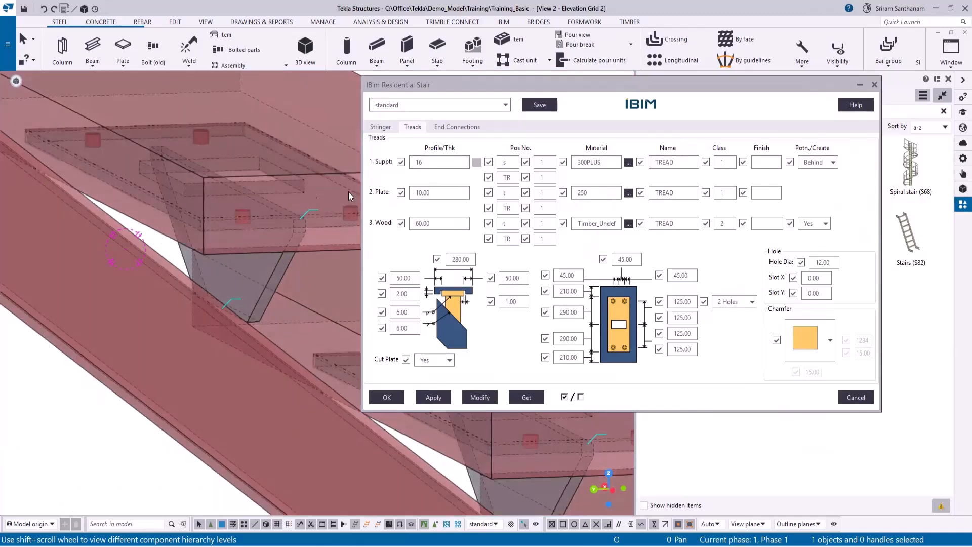
pyautogui.scroll(3, 301, 222)
pyautogui.scroll(-3, 178, 230)
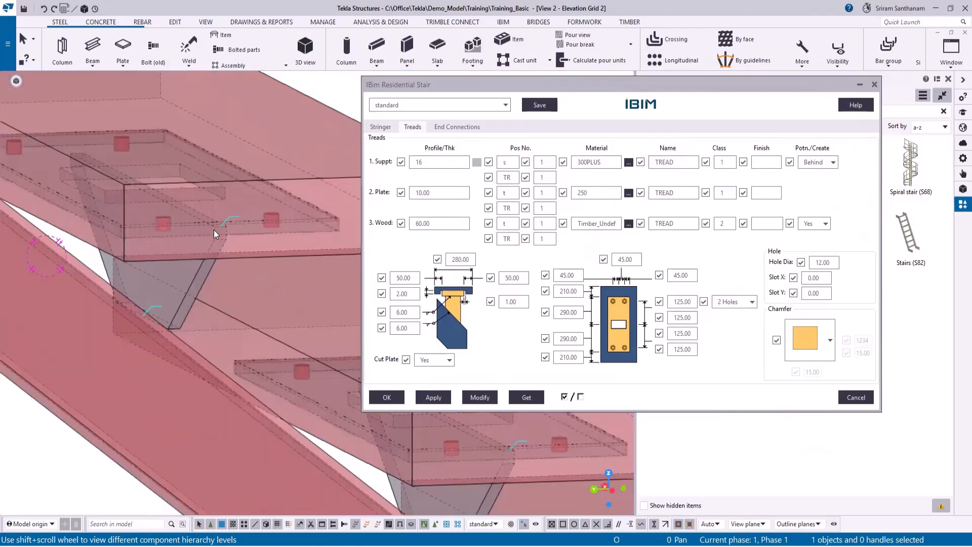
pyautogui.scroll(3, 227, 223)
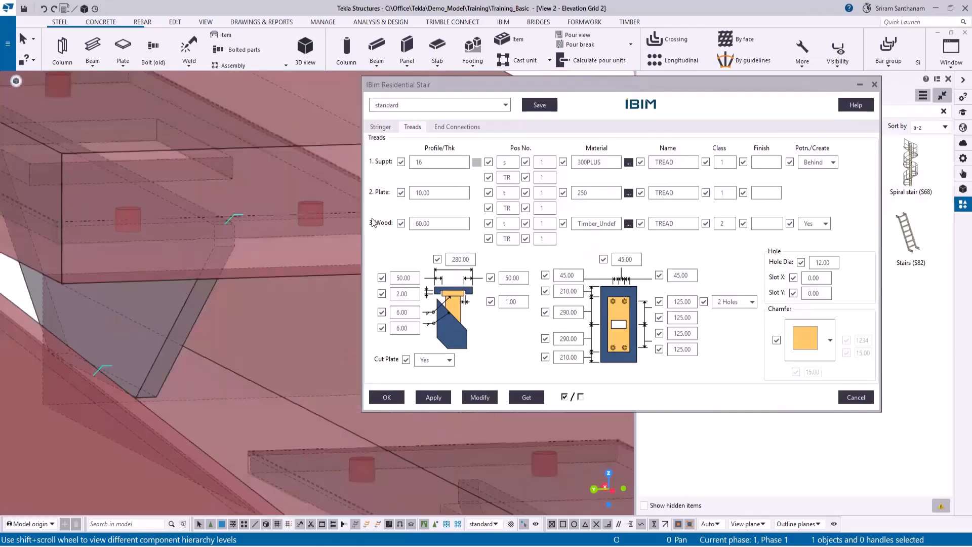
# Turn off creation of the wood treads and modify the stair
pyautogui.scroll(-3, 168, 240)
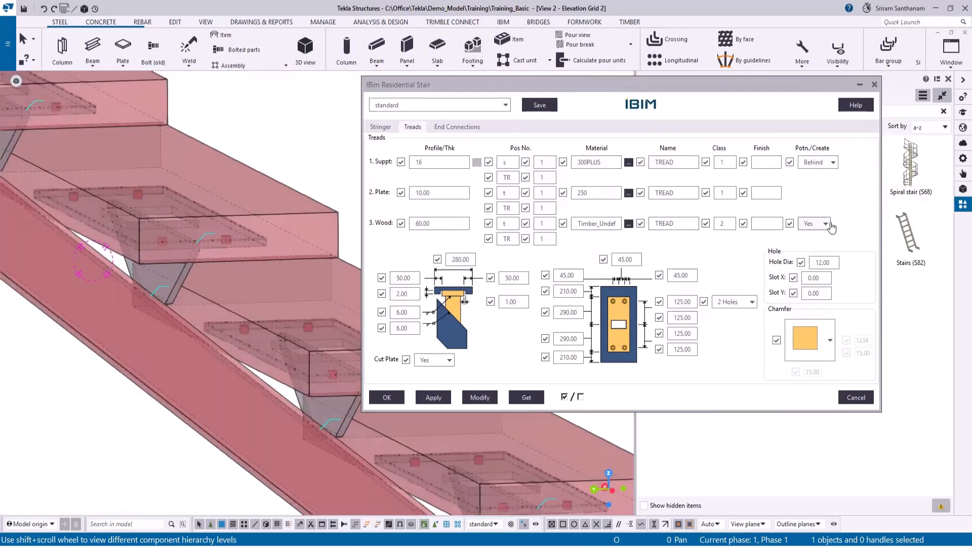
pyautogui.click(808, 226)
pyautogui.click(808, 249)
pyautogui.click(479, 397)
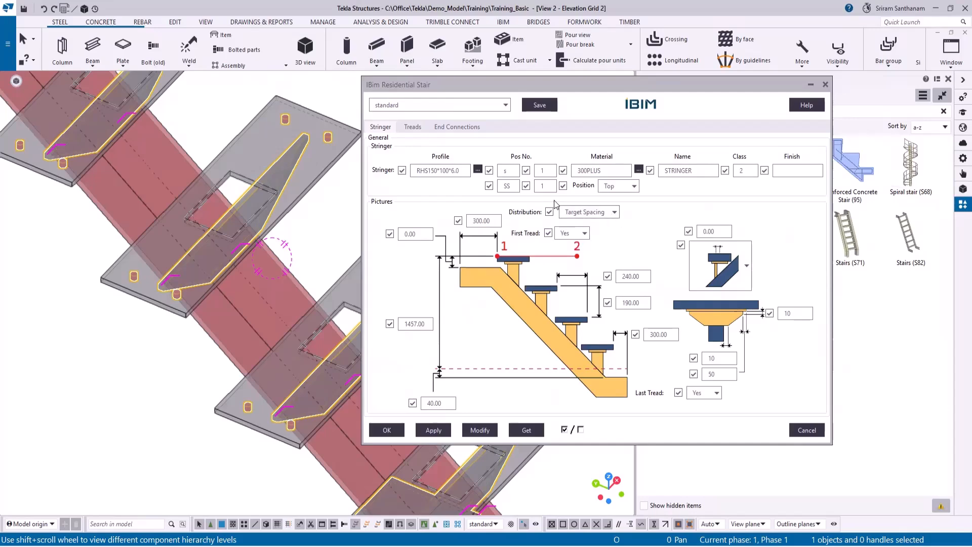
# Change the tread support type to the vertical post without offset or bracket dimensions and modify the stair
pyautogui.click(729, 266)
pyautogui.click(721, 358)
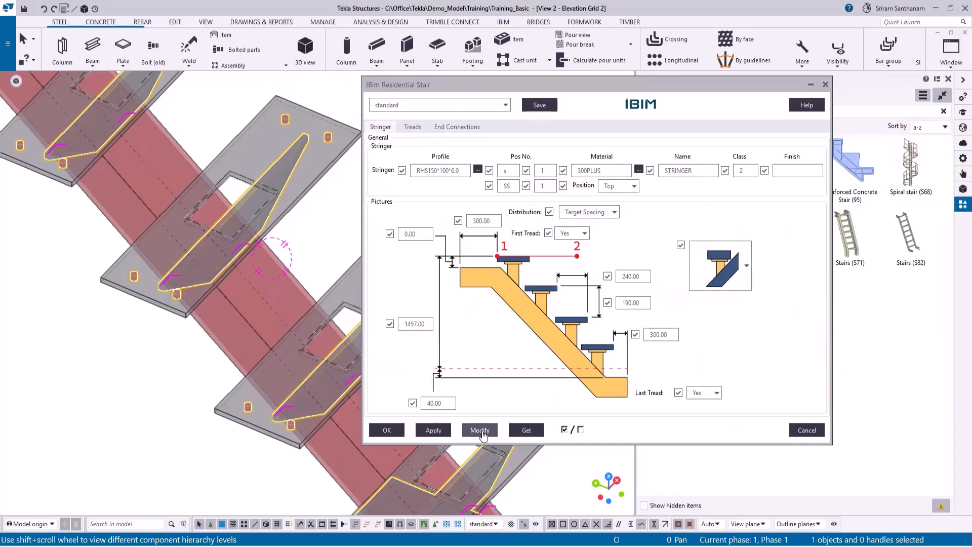
pyautogui.click(480, 430)
pyautogui.scroll(8, 252, 210)
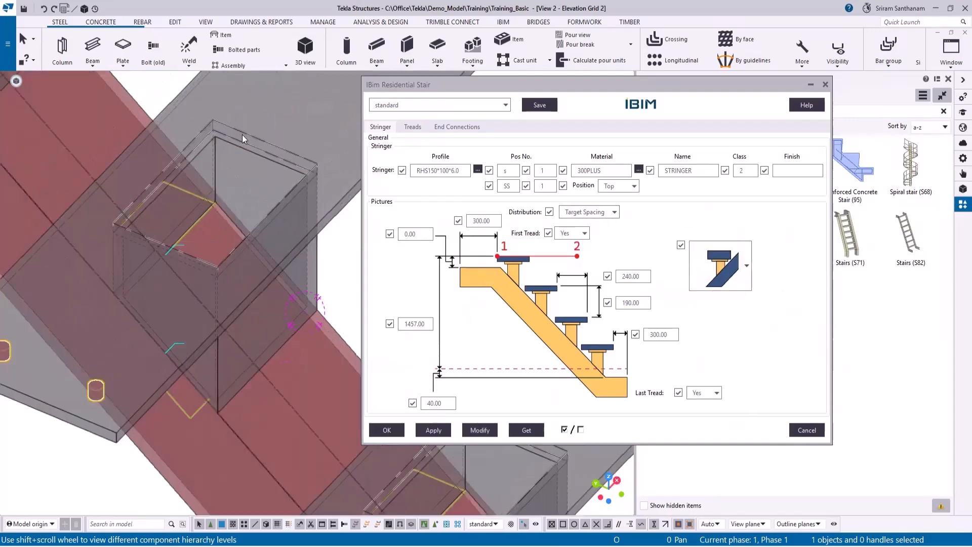
pyautogui.scroll(-6, 237, 236)
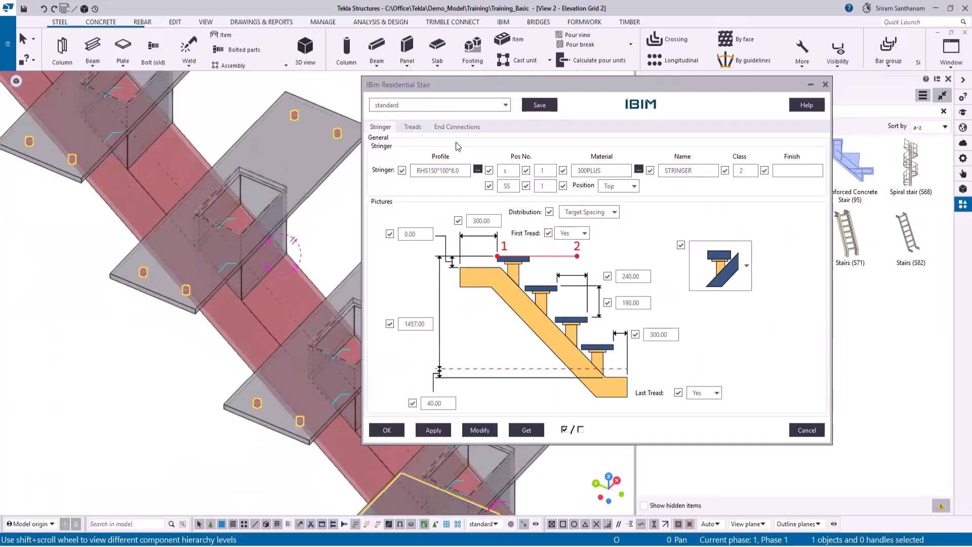
# Set Cut Plate to No for the tread plates and modify the stair
pyautogui.click(412, 127)
pyautogui.click(440, 360)
pyautogui.click(426, 376)
pyautogui.click(489, 398)
pyautogui.scroll(-3, 248, 188)
pyautogui.scroll(4, 240, 192)
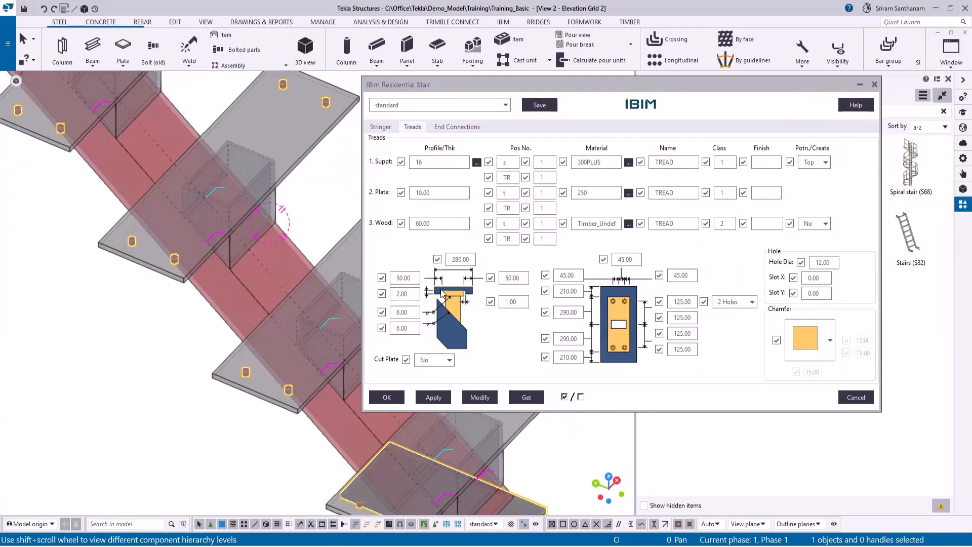
# Set creation of the wood treads to Yes and modify the stair
pyautogui.click(814, 223)
pyautogui.click(808, 236)
pyautogui.click(478, 397)
pyautogui.click(477, 397)
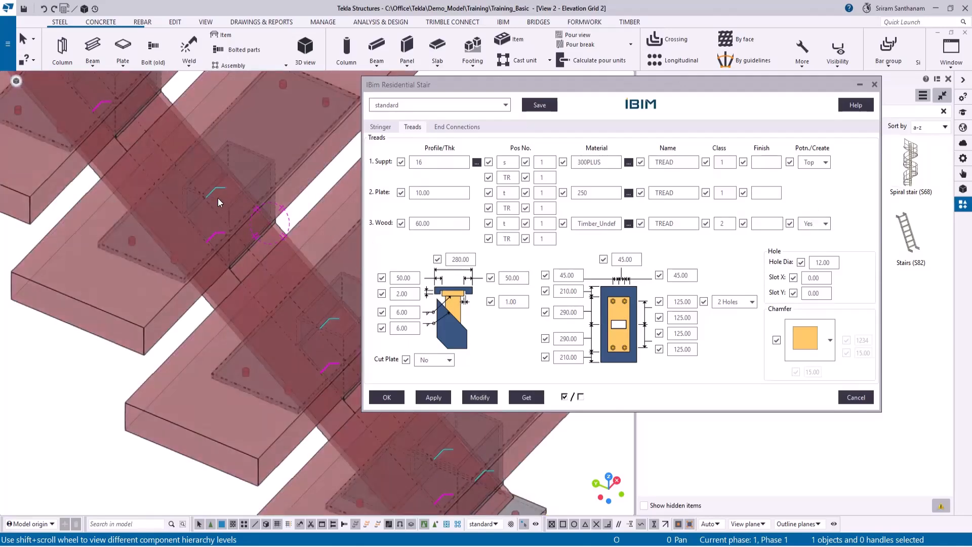
# Set the recess depth of the steel plate in the wood tread to 10 and modify the stair
pyautogui.keyDown('ctrl'); pyautogui.moveTo(213, 199); pyautogui.dragTo(258, 103, button='middle'); pyautogui.keyUp('ctrl')
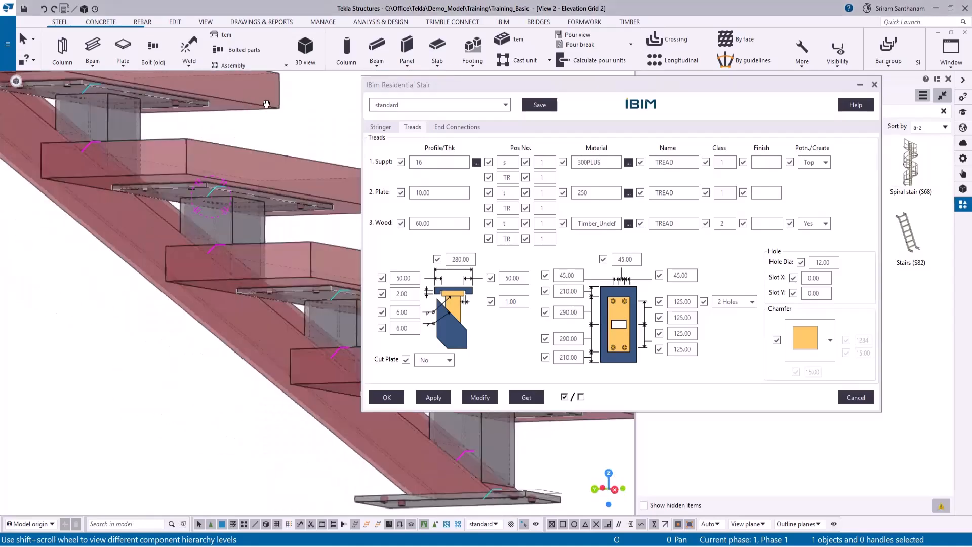
pyautogui.scroll(10, 245, 188)
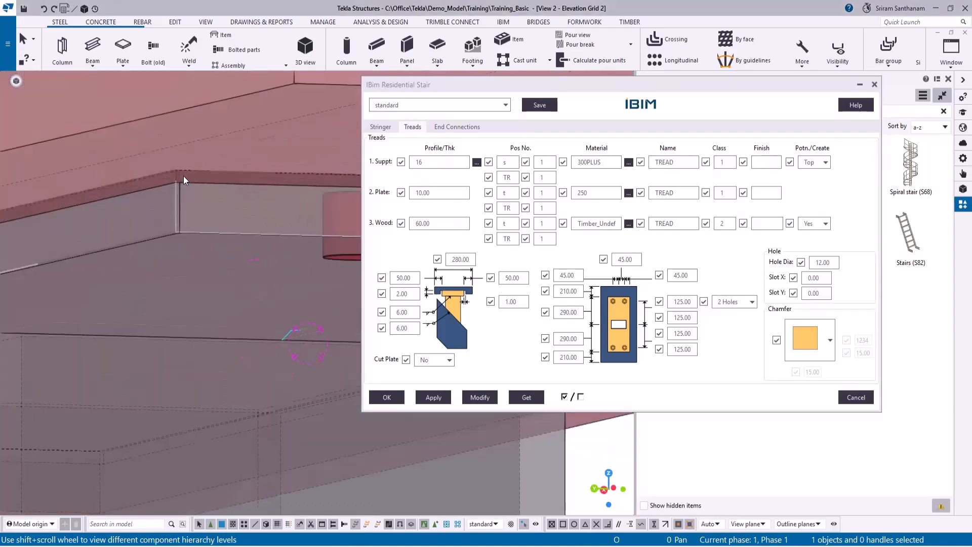
pyautogui.doubleClick(402, 293)
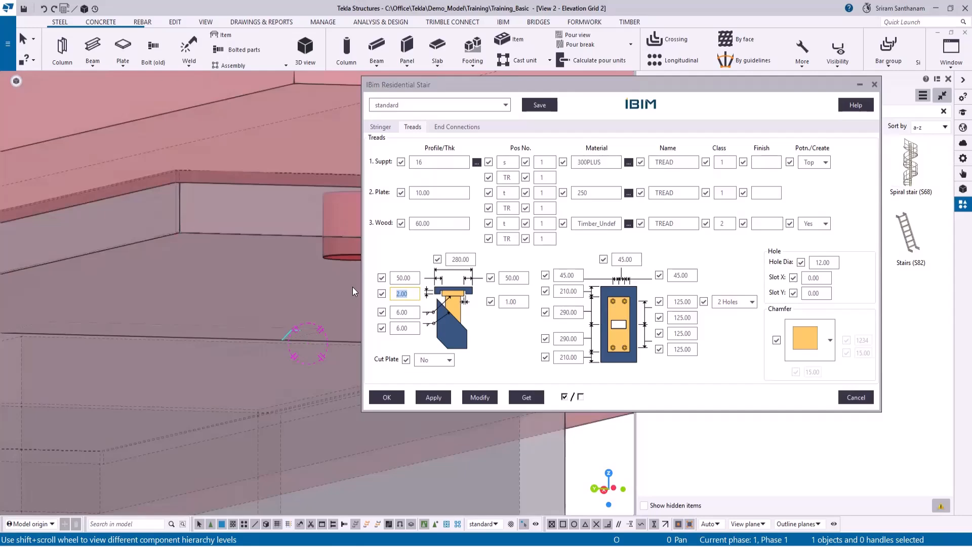
pyautogui.write('10')
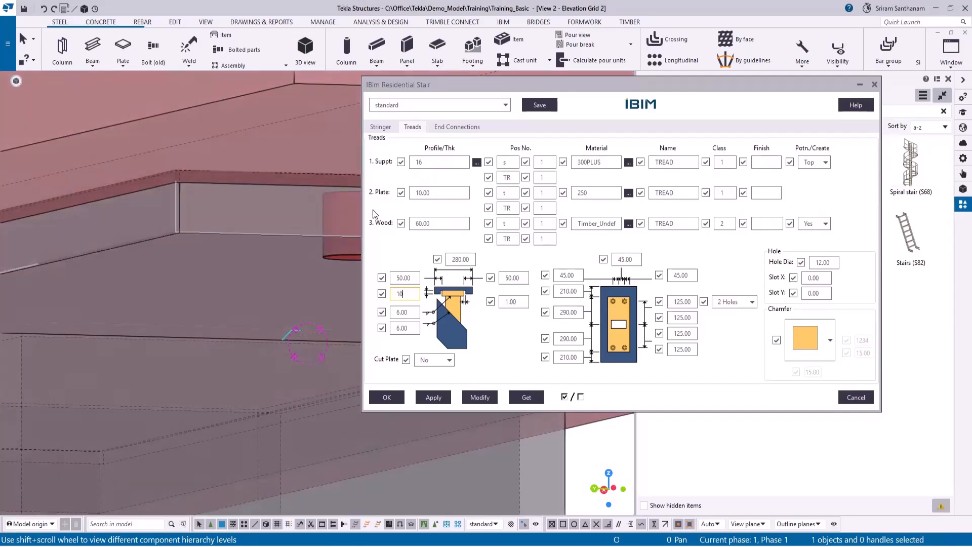
pyautogui.keyDown('ctrl'); pyautogui.moveTo(377, 210); pyautogui.dragTo(225, 236, button='middle'); pyautogui.keyUp('ctrl')
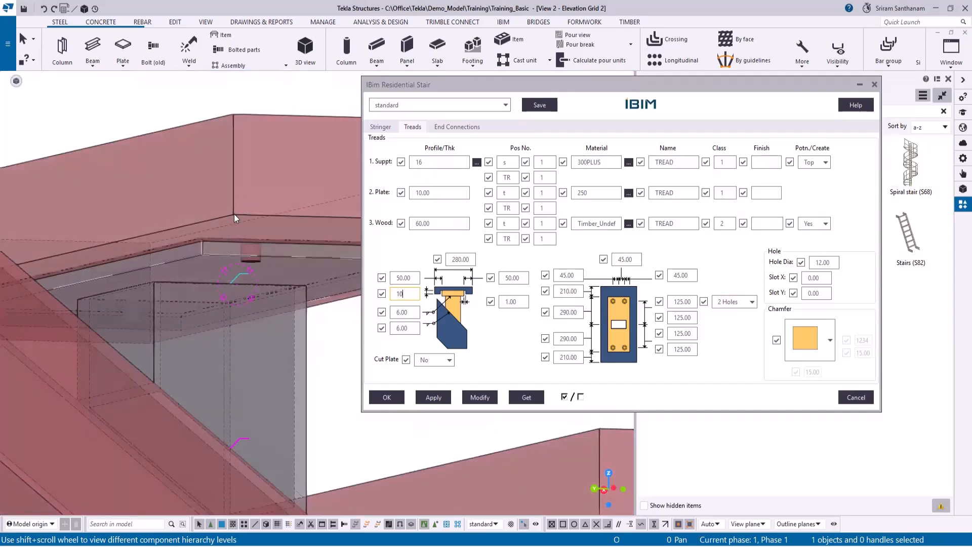
pyautogui.click(234, 214)
pyautogui.click(479, 399)
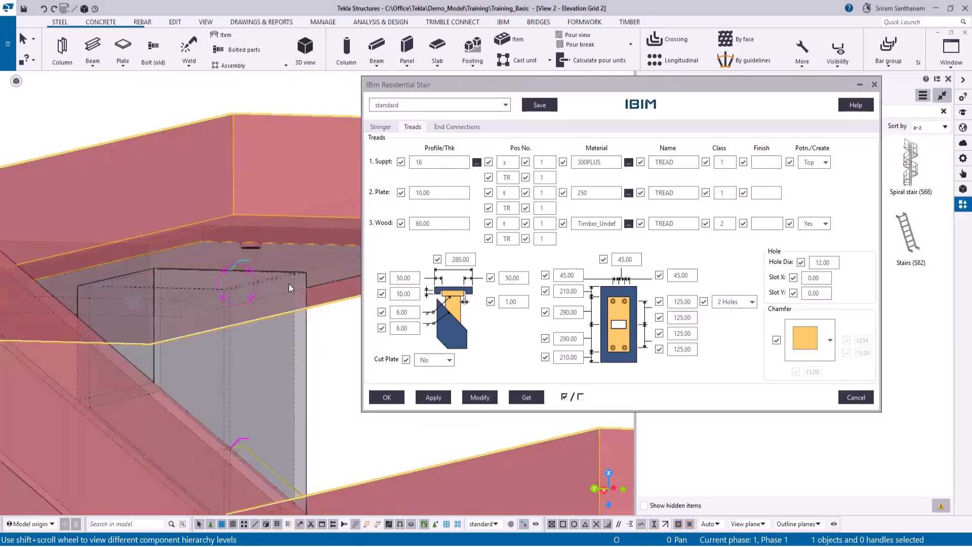
pyautogui.scroll(2, 215, 234)
pyautogui.scroll(-2, 214, 234)
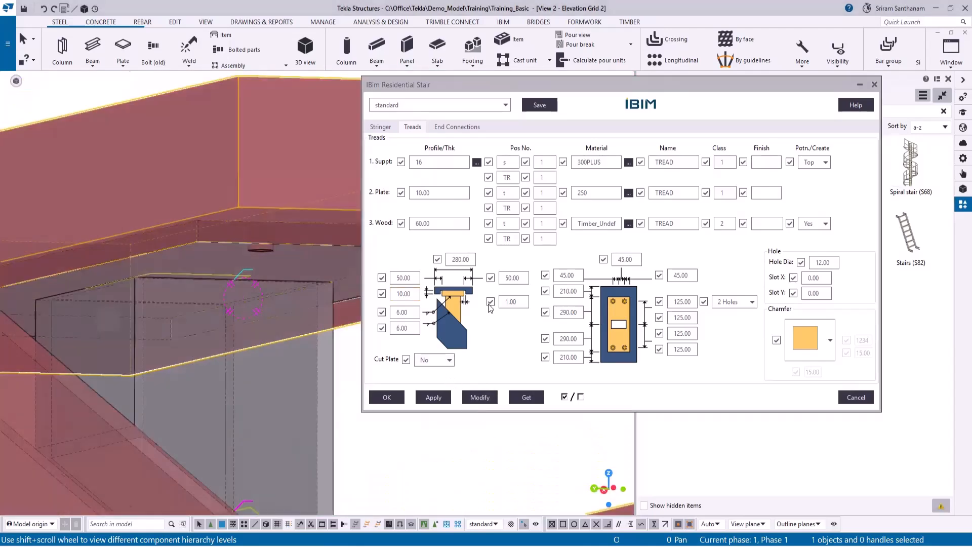
# Set the clearance around the steel plate in the wood tread's recess to 10, modify the stair and inspect the gap
pyautogui.scroll(4, 202, 233)
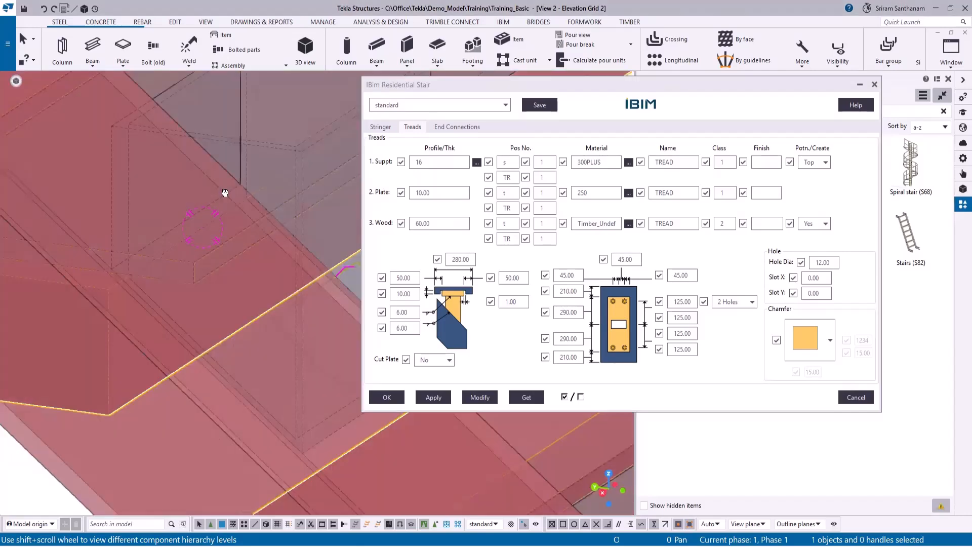
pyautogui.scroll(-3, 212, 199)
pyautogui.scroll(6, 228, 242)
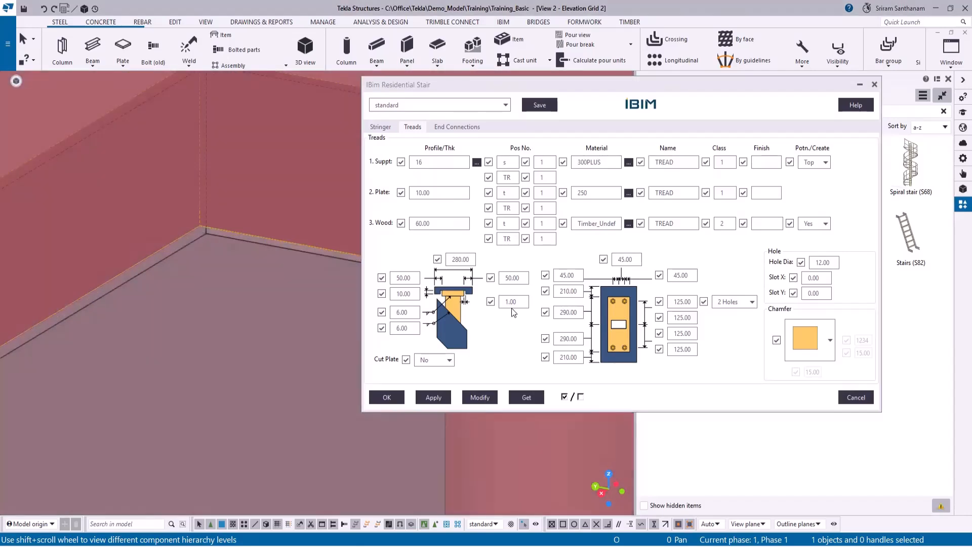
pyautogui.doubleClick(510, 303)
pyautogui.write('10')
pyautogui.click(479, 397)
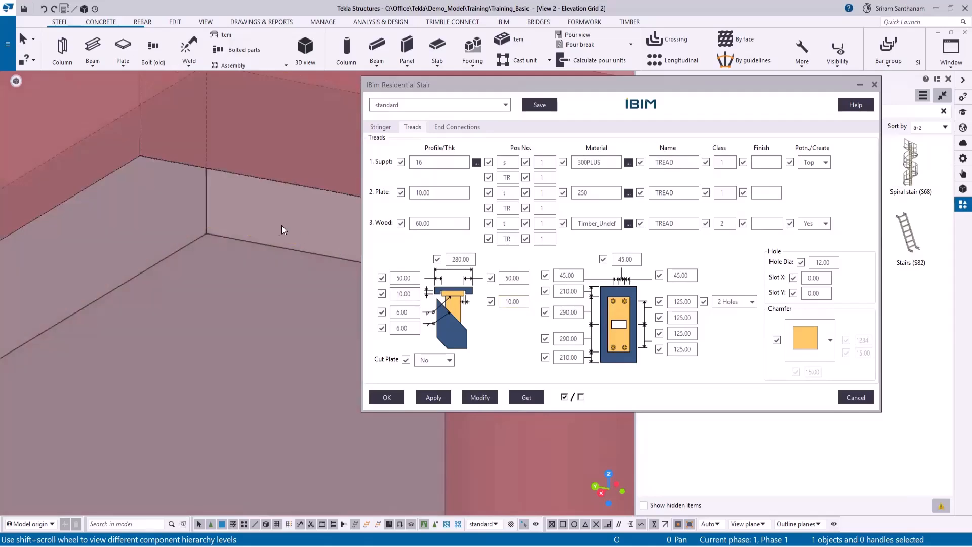
pyautogui.scroll(8, 196, 166)
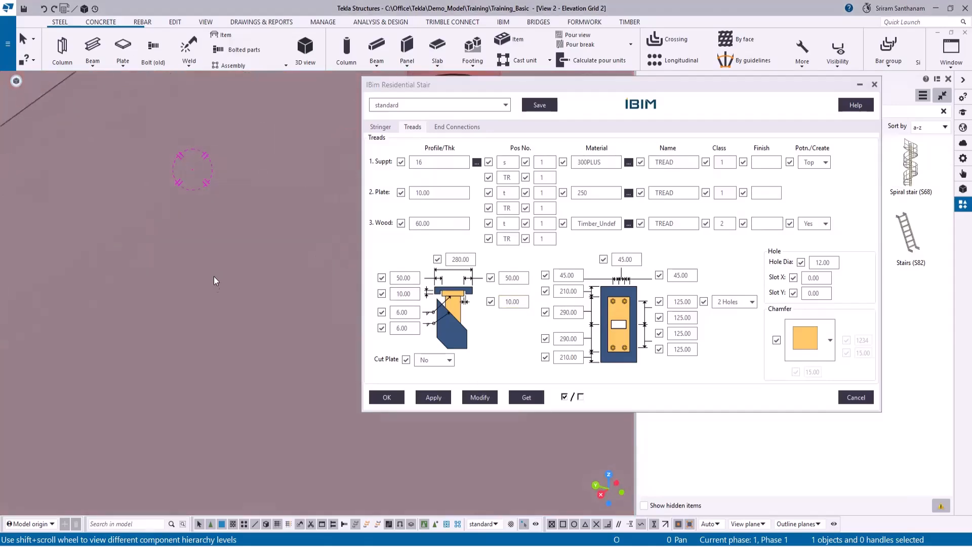
pyautogui.scroll(-6, 213, 278)
pyautogui.scroll(2, 241, 226)
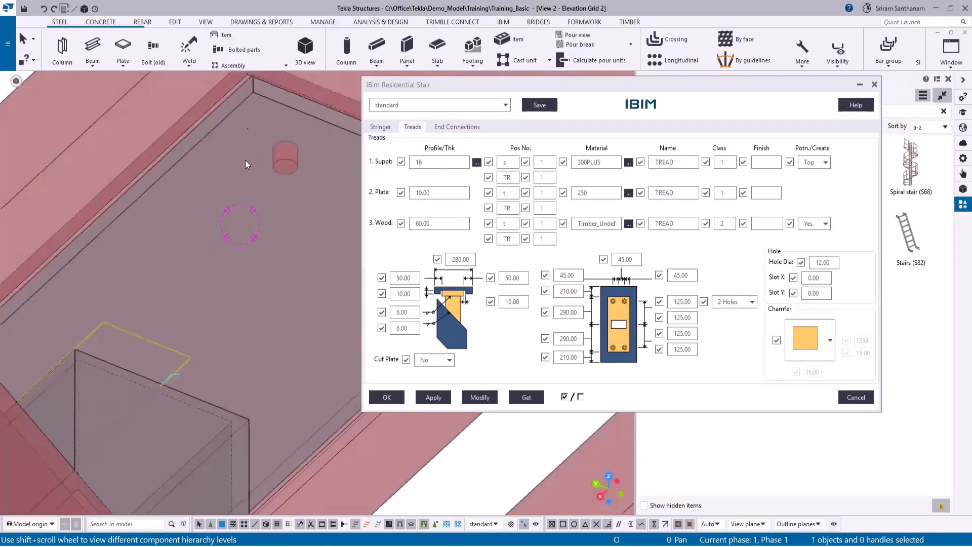
pyautogui.scroll(-3, 254, 190)
pyautogui.scroll(6, 253, 141)
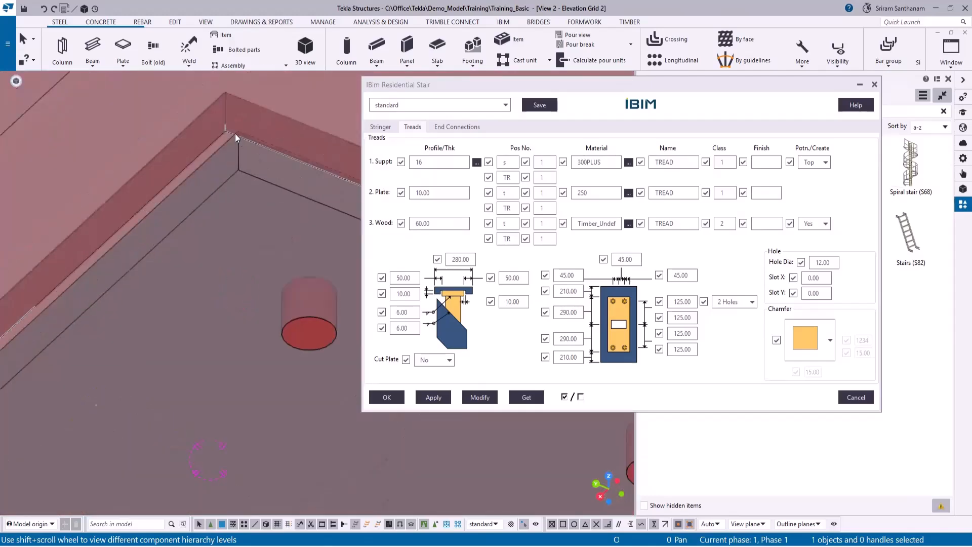
pyautogui.scroll(-5, 241, 137)
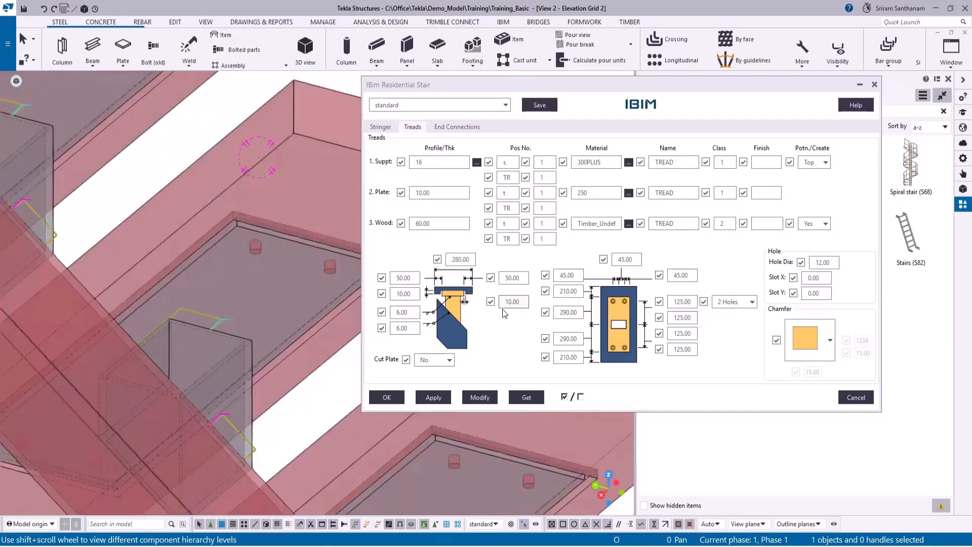
# Set the clearance around the tread plate to 1 and its recess depth to 0, and modify the stair
pyautogui.doubleClick(520, 303)
pyautogui.write('1')
pyautogui.press('Tab')
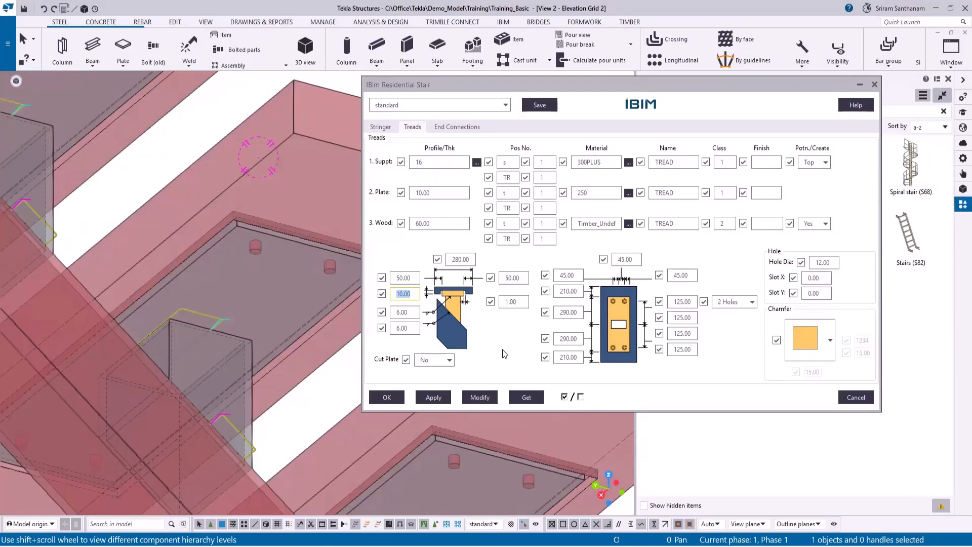
pyautogui.write('0')
pyautogui.click(480, 398)
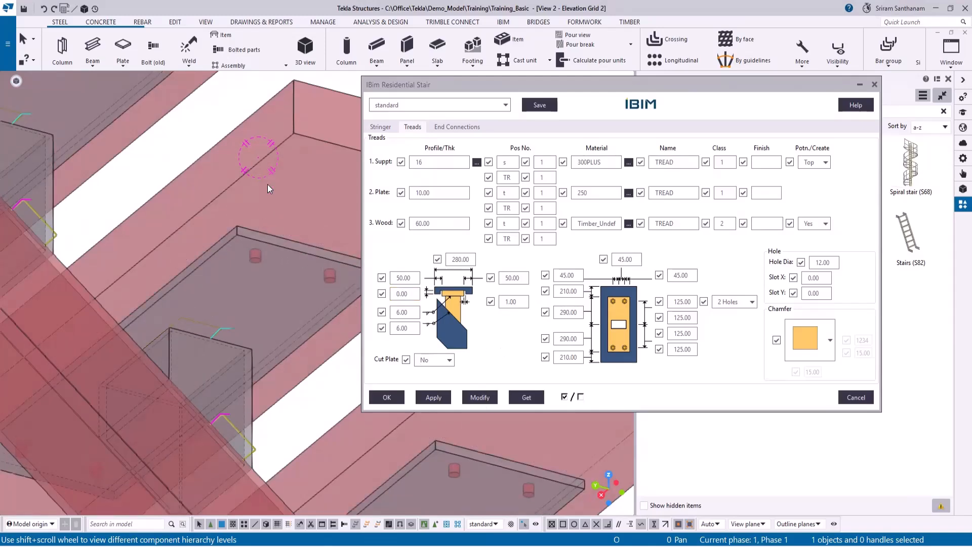
# Set the overall width of the wood tread to 260 and modify the stair
pyautogui.scroll(-1, 261, 176)
pyautogui.scroll(-1, 260, 177)
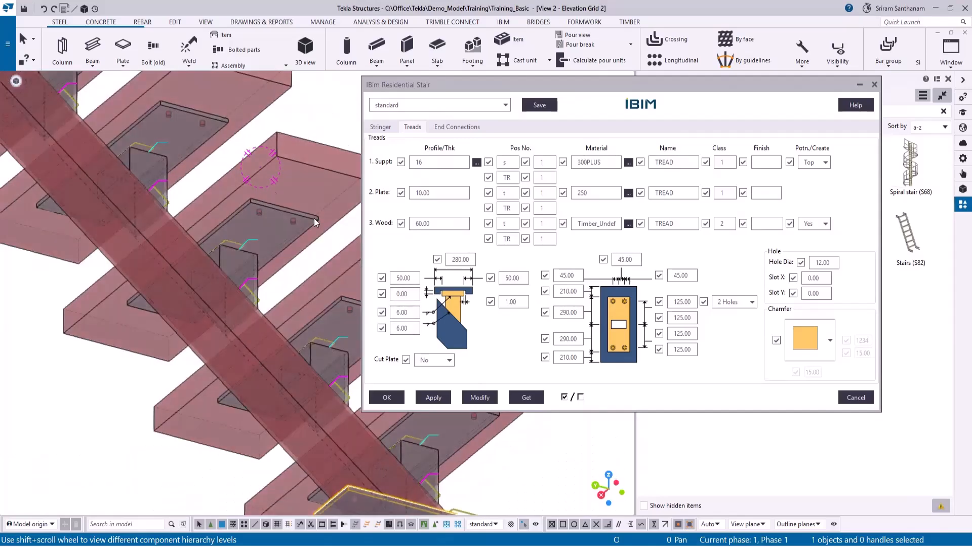
pyautogui.scroll(-2, 220, 167)
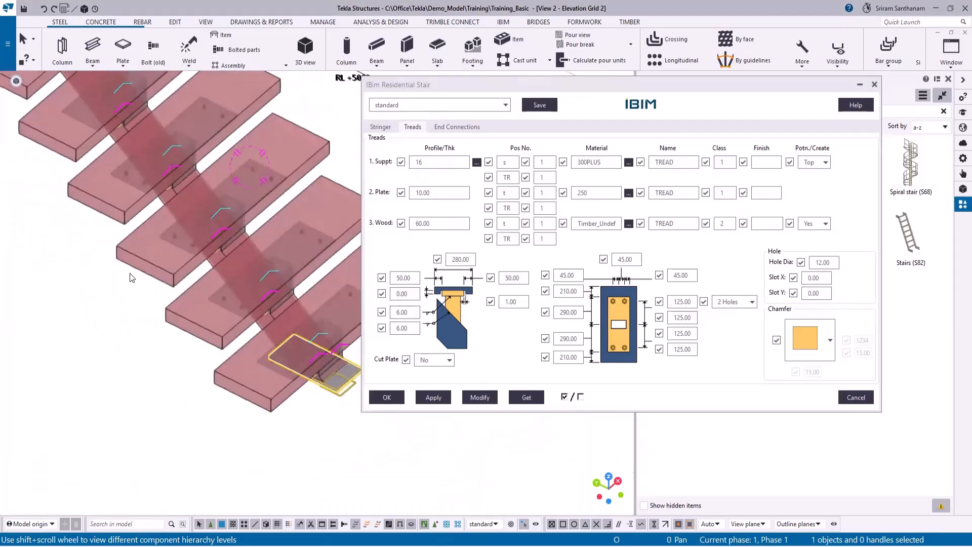
pyautogui.scroll(3, 215, 287)
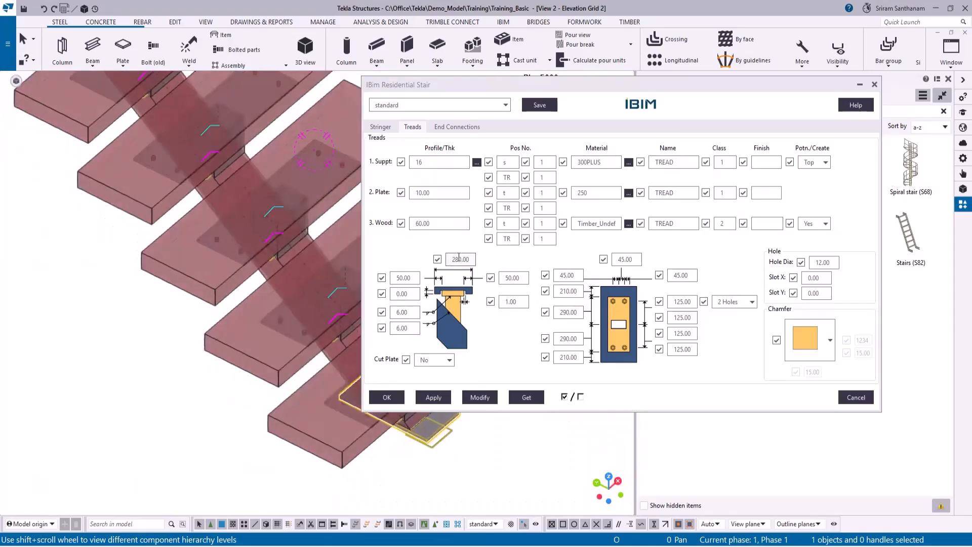
pyautogui.click(470, 260)
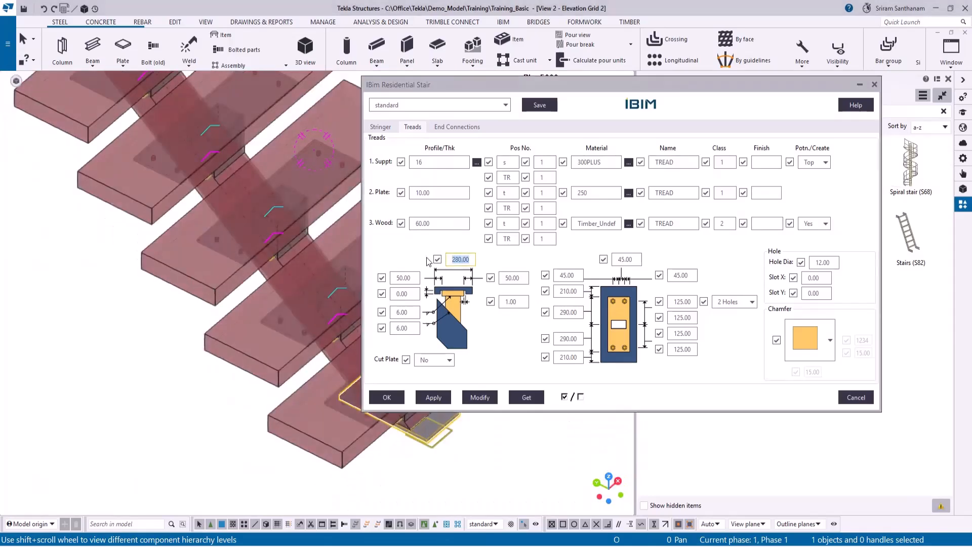
pyautogui.write('260')
pyautogui.click(480, 396)
pyautogui.scroll(-5, 192, 317)
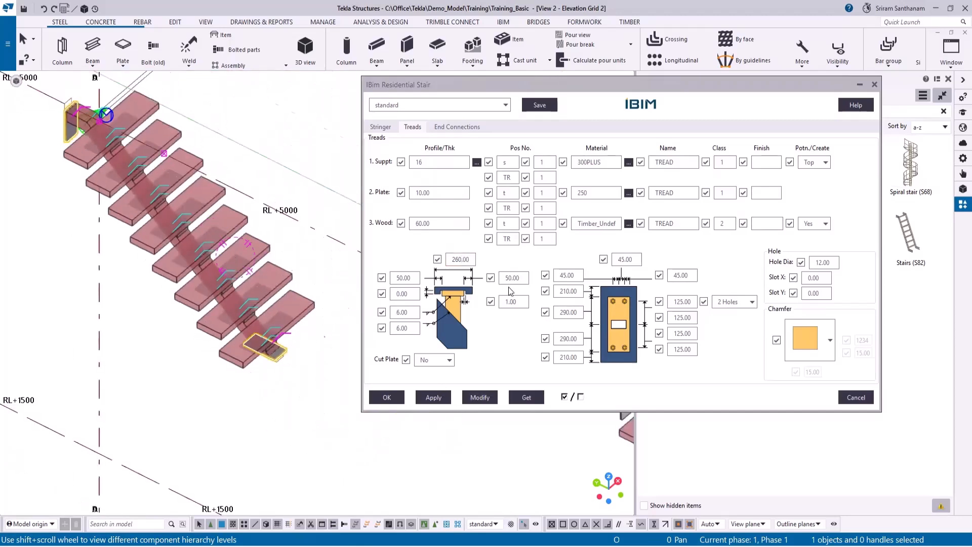
# Restore the overall width of the wood tread to 280 and modify the stair
pyautogui.moveTo(456, 260); pyautogui.dragTo(438, 261)
pyautogui.write('4')
pyautogui.click(480, 396)
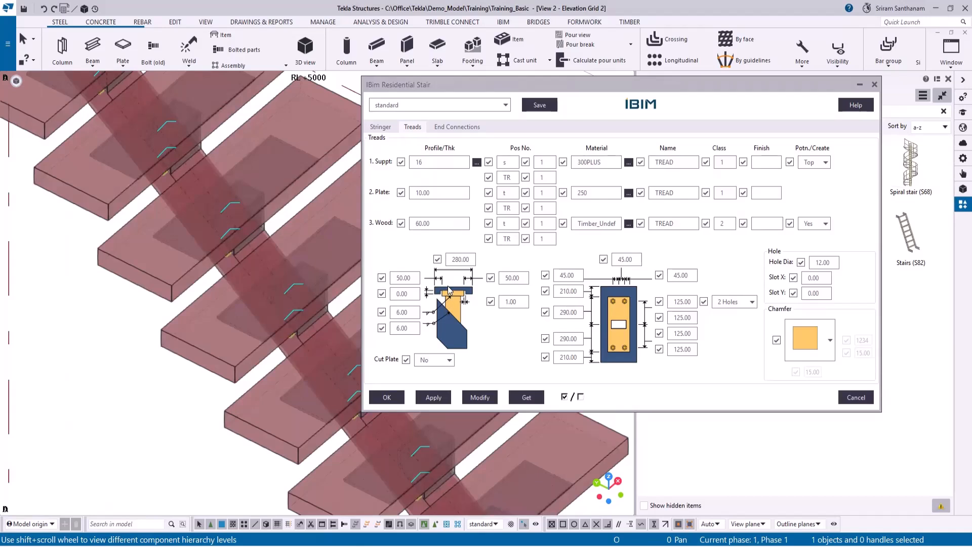
# Set the tread plate's setback from both long edges of the wood tread to 0, modify the stair and inspect the treads' underside
pyautogui.click(403, 278)
pyautogui.write('0')
pyautogui.click(516, 278)
pyautogui.write('0')
pyautogui.click(479, 397)
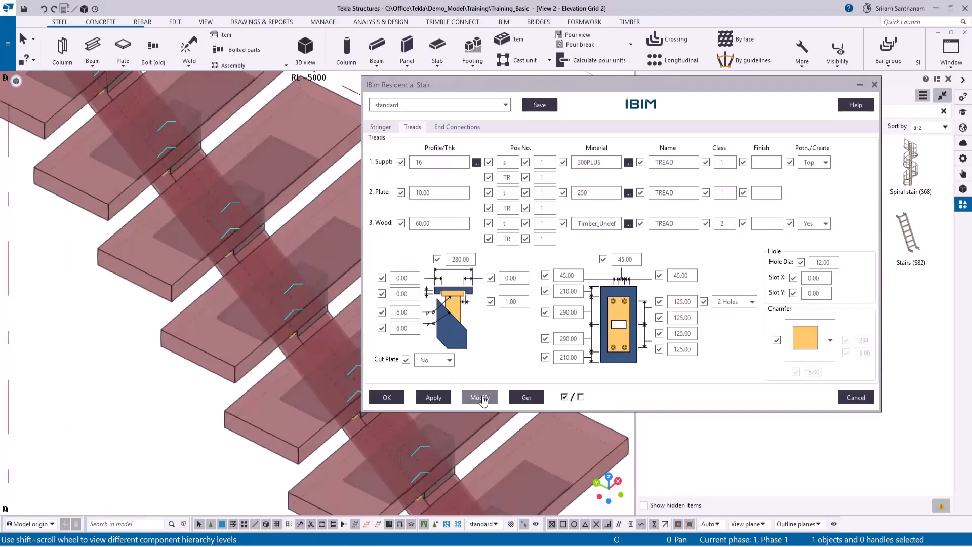
pyautogui.scroll(-2, 212, 207)
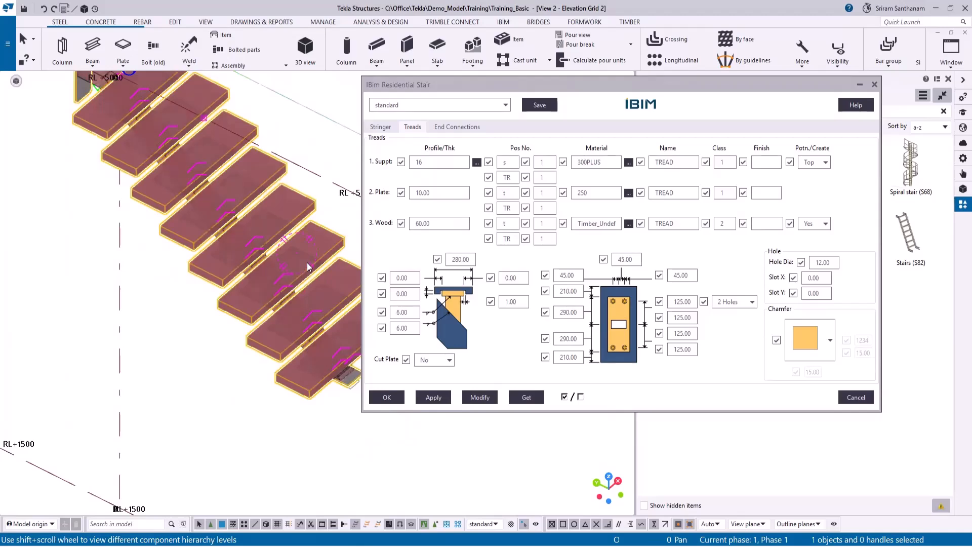
pyautogui.scroll(5, 240, 257)
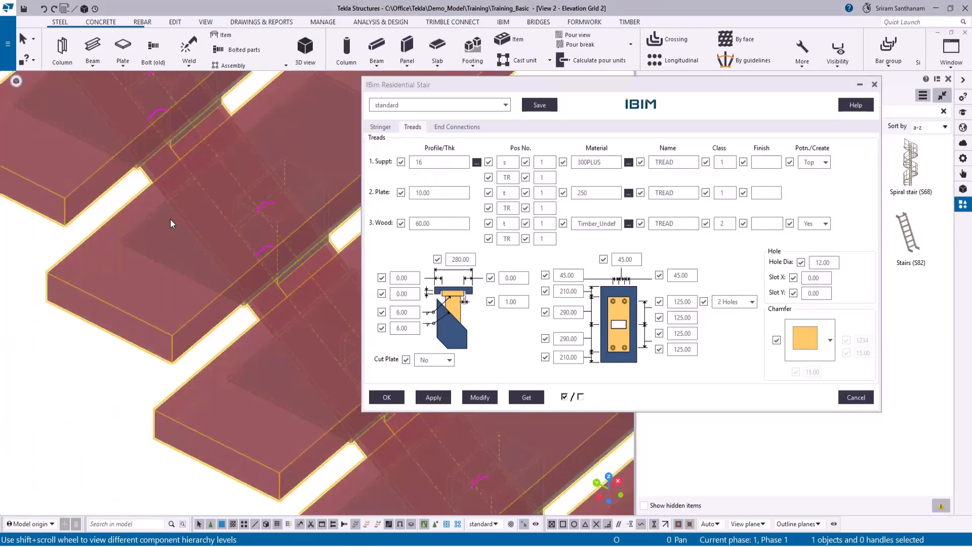
pyautogui.keyDown('ctrl'); pyautogui.moveTo(206, 251); pyautogui.dragTo(334, 239, button='middle'); pyautogui.keyUp('ctrl')
pyautogui.scroll(-2, 282, 233)
pyautogui.scroll(4, 178, 250)
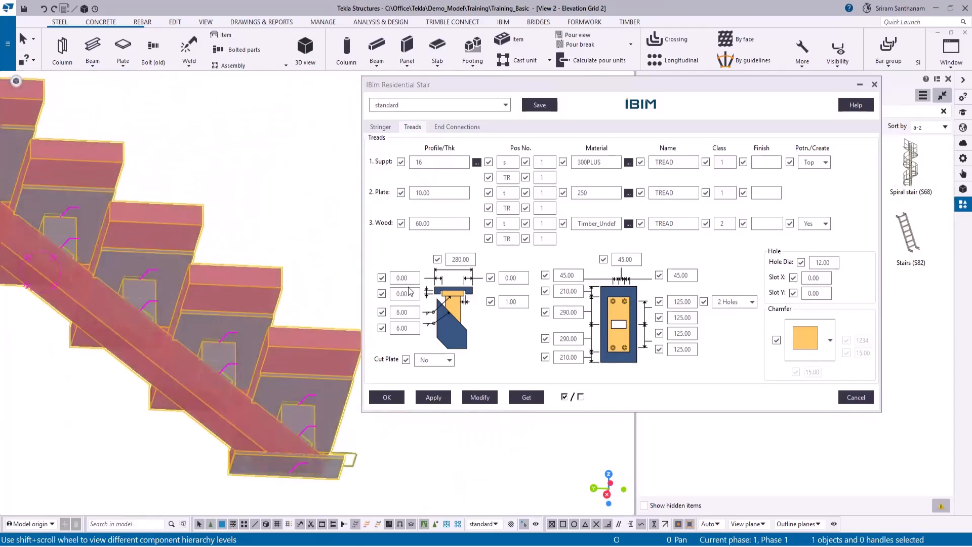
# Set the tread plate's setback from both long edges of the wood tread back to 50 and modify the stair
pyautogui.click(405, 278)
pyautogui.hotkey('ctrl', 'a')
pyautogui.write('50')
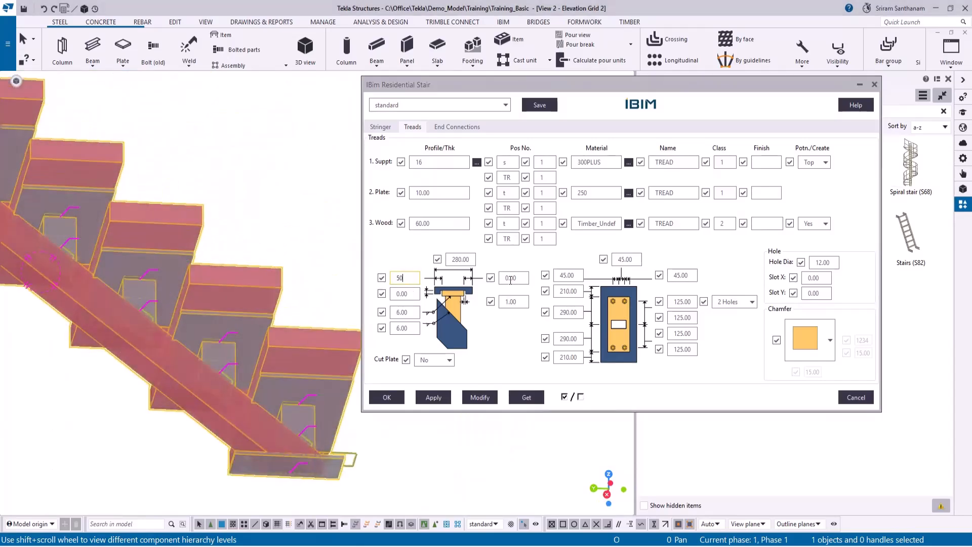
pyautogui.click(521, 279)
pyautogui.hotkey('ctrl', 'a')
pyautogui.write('5')
pyautogui.click(479, 397)
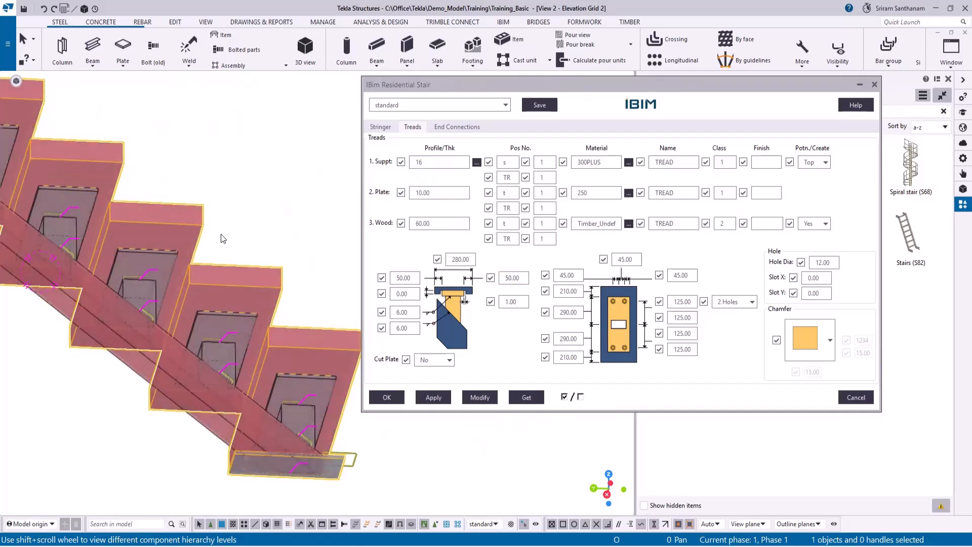
pyautogui.scroll(-3, 220, 236)
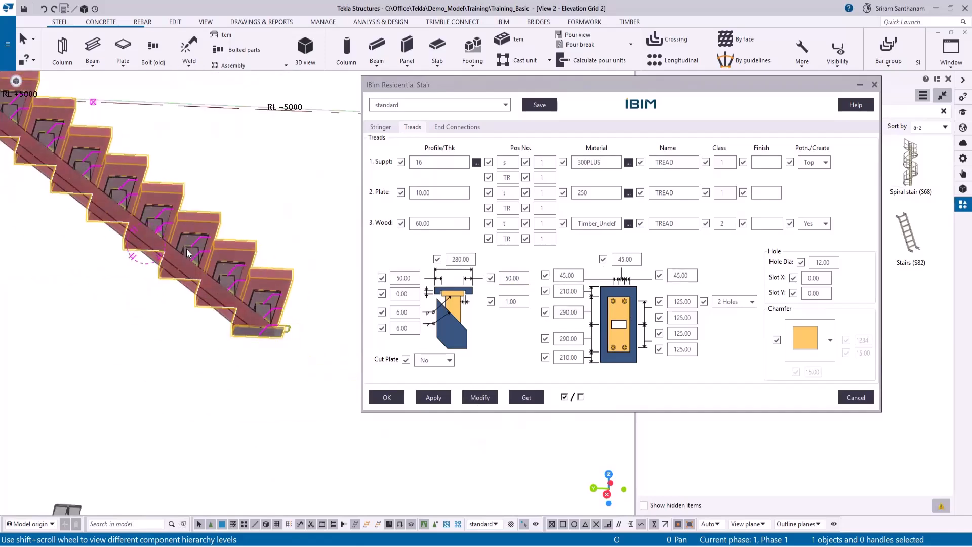
pyautogui.scroll(5, 194, 240)
pyautogui.keyDown('ctrl'); pyautogui.moveTo(193, 243); pyautogui.dragTo(122, 346, button='middle'); pyautogui.keyUp('ctrl')
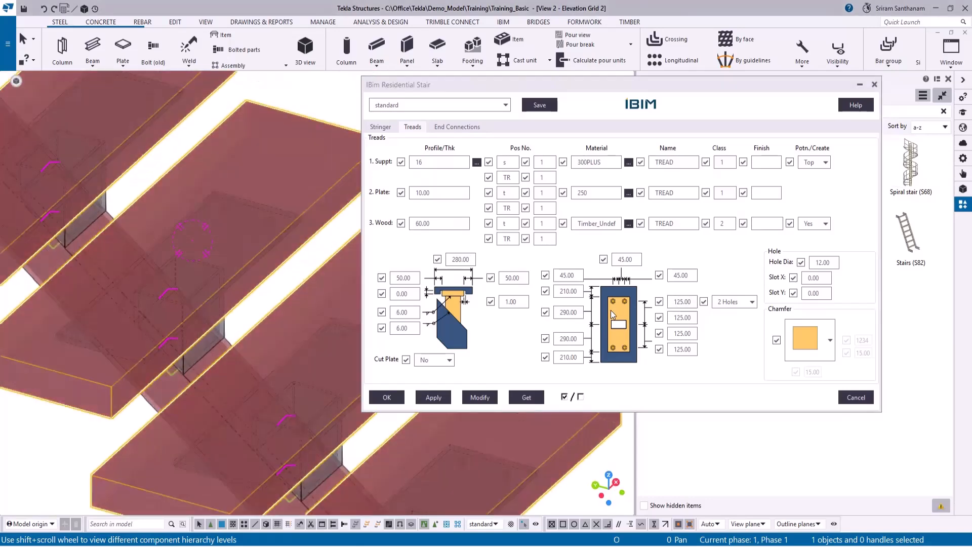
# Set the tread plate's length on both sides of the stringer centreline to 200 and modify the stair
pyautogui.scroll(-3, 264, 181)
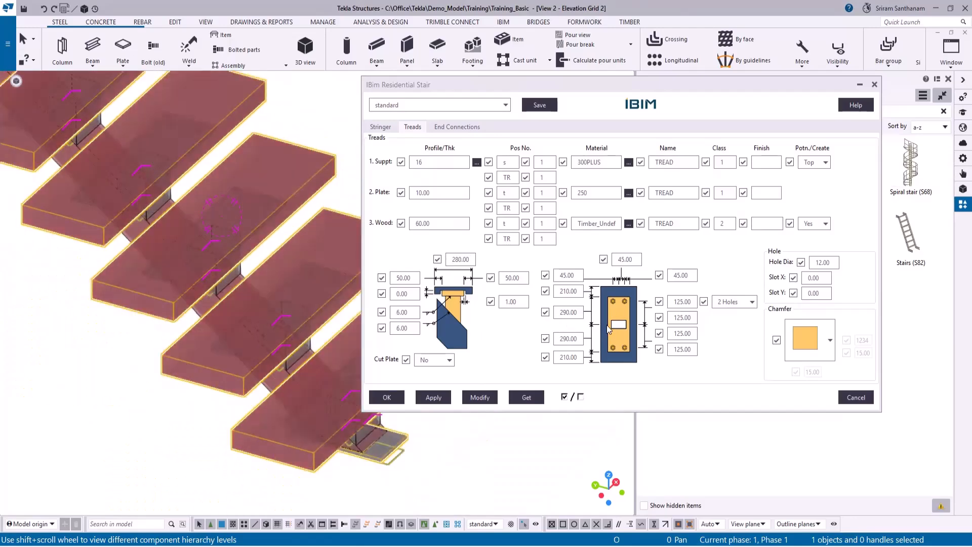
pyautogui.doubleClick(570, 313)
pyautogui.write('200')
pyautogui.moveTo(565, 339); pyautogui.dragTo(559, 339)
pyautogui.write('20')
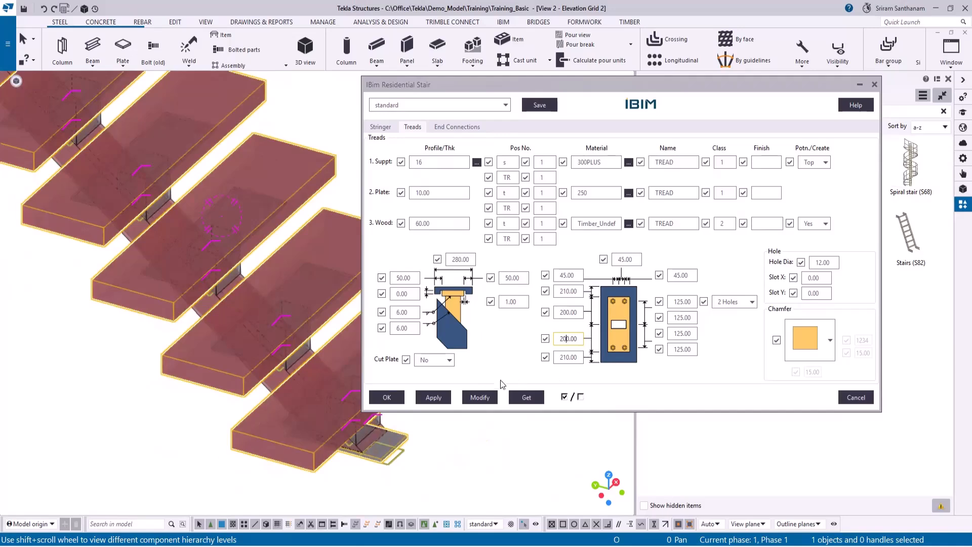
pyautogui.click(481, 396)
pyautogui.scroll(5, 244, 185)
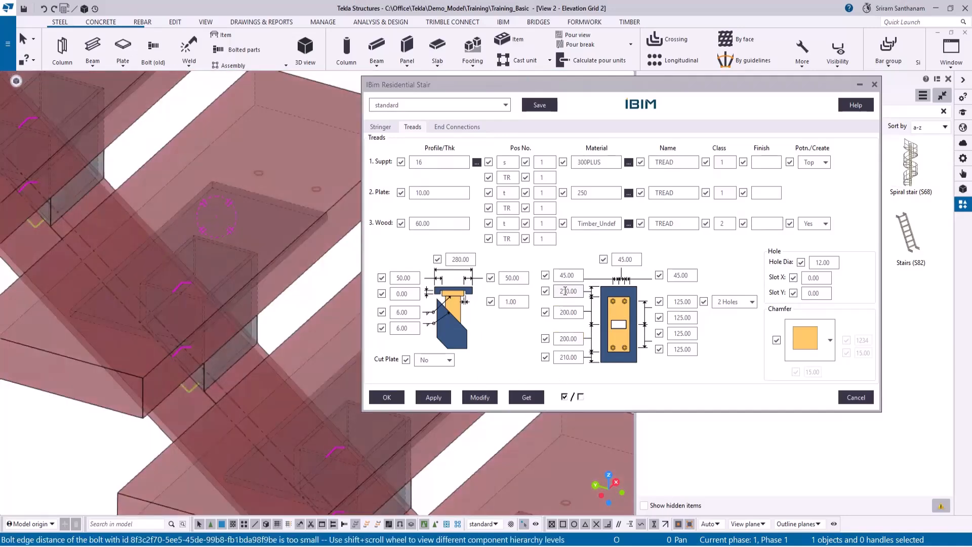
# Set the wood tread's extension beyond both ends of the tread plate to 310 and modify the stair
pyautogui.click(561, 291)
pyautogui.write('3')
pyautogui.press('Tab')
pyautogui.click(579, 292)
pyautogui.doubleClick(576, 290)
pyautogui.moveTo(565, 359); pyautogui.dragTo(556, 360)
pyautogui.write('3')
pyautogui.click(475, 399)
pyautogui.scroll(-6, 294, 219)
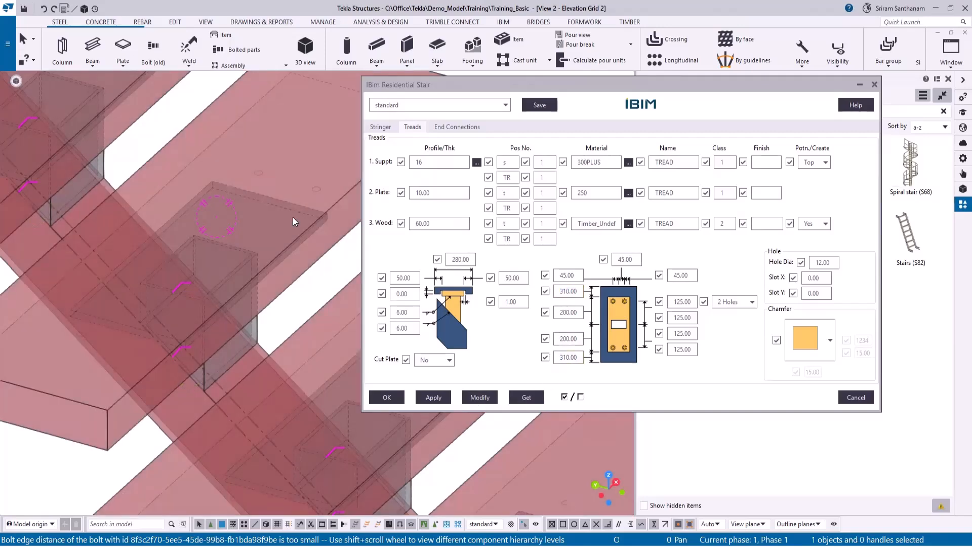
# Restore the wood tread end extensions to 210 and the tread plate half-lengths to 290, and modify the stair
pyautogui.doubleClick(577, 292)
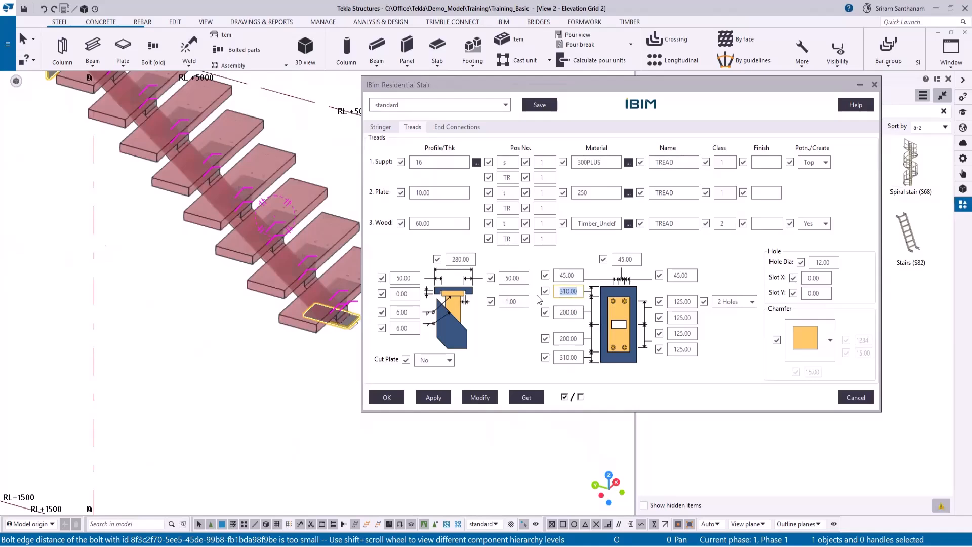
pyautogui.write('21')
pyautogui.click(567, 312)
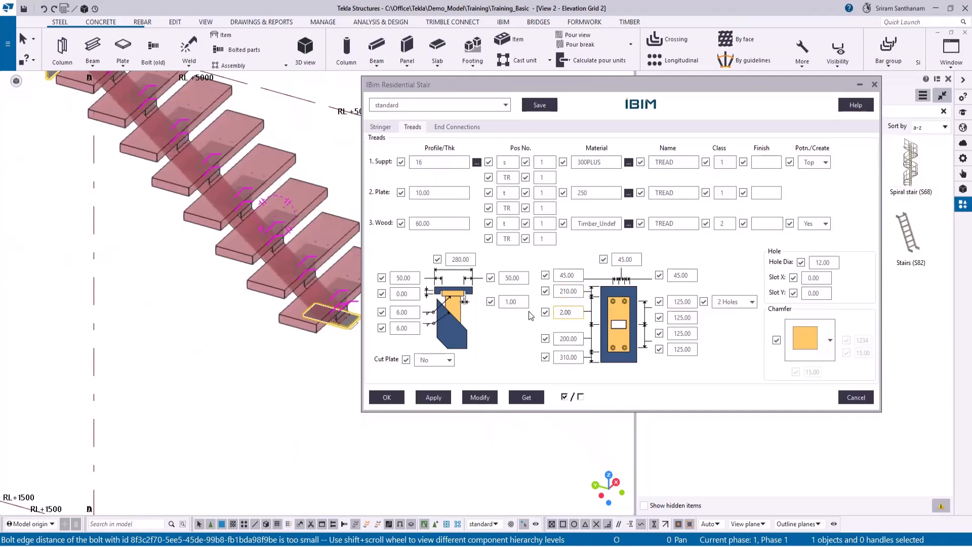
pyautogui.click(564, 338)
pyautogui.press('Delete')
pyautogui.moveTo(563, 358); pyautogui.dragTo(558, 368)
pyautogui.write('2')
pyautogui.click(480, 397)
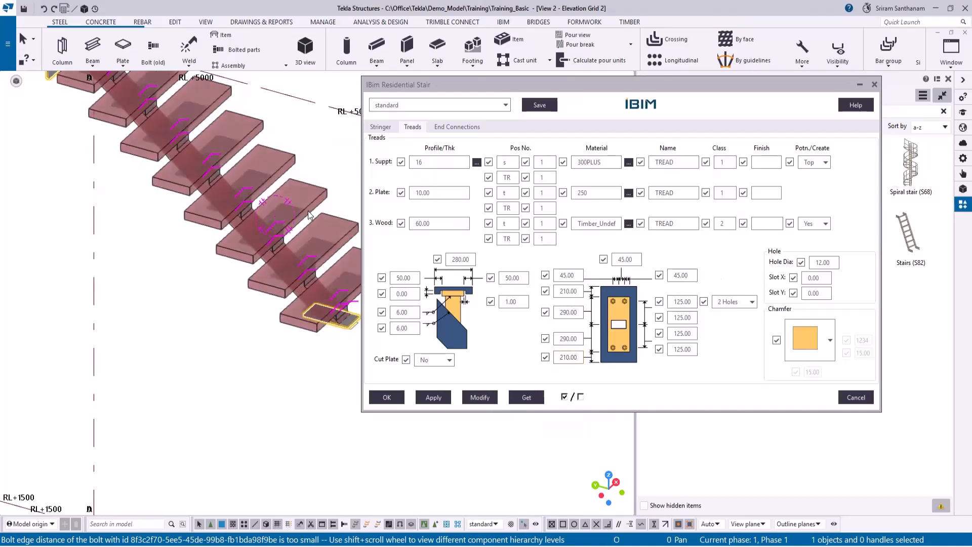
# Set creation of the wood treads to No and modify the stair
pyautogui.scroll(3, 303, 214)
pyautogui.scroll(-3, 302, 215)
pyautogui.click(822, 223)
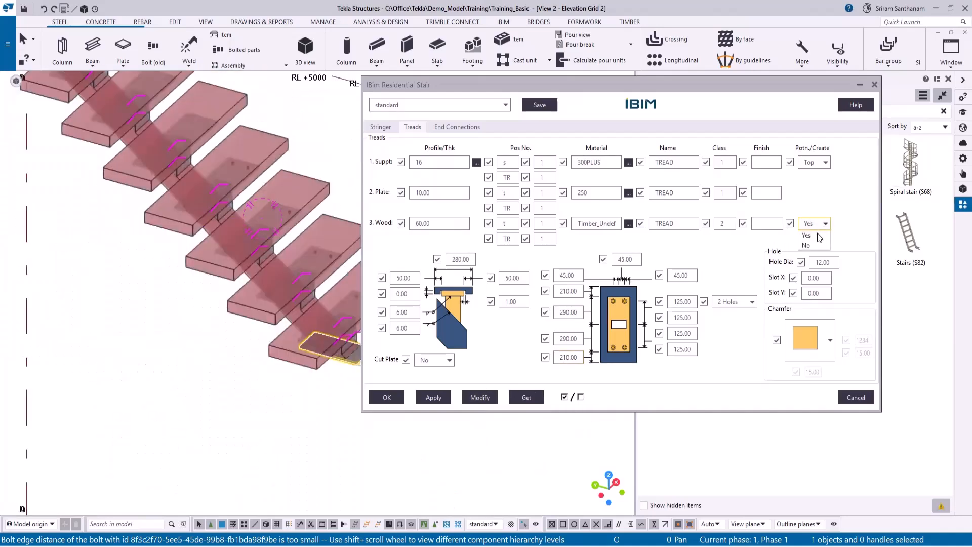
pyautogui.click(806, 245)
pyautogui.click(480, 397)
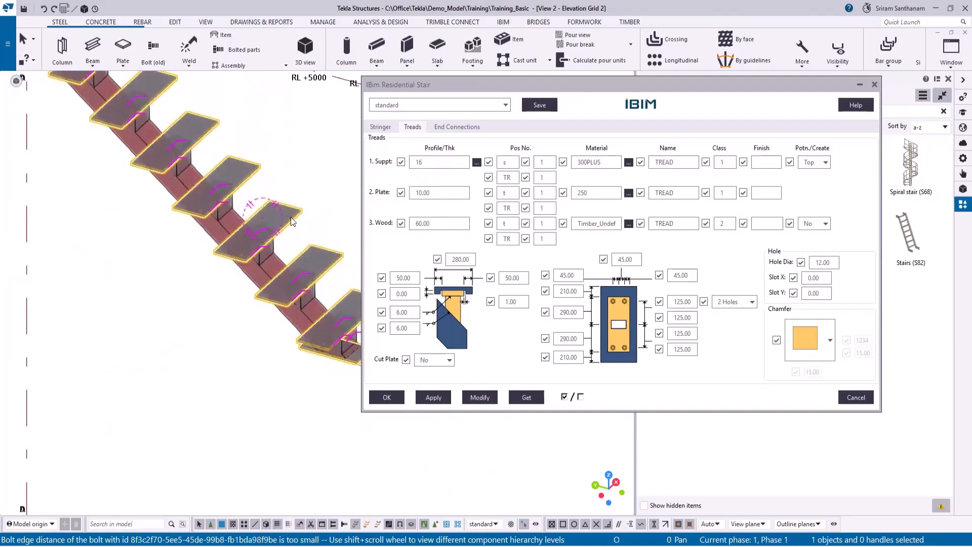
pyautogui.scroll(5, 291, 211)
pyautogui.scroll(-5, 291, 210)
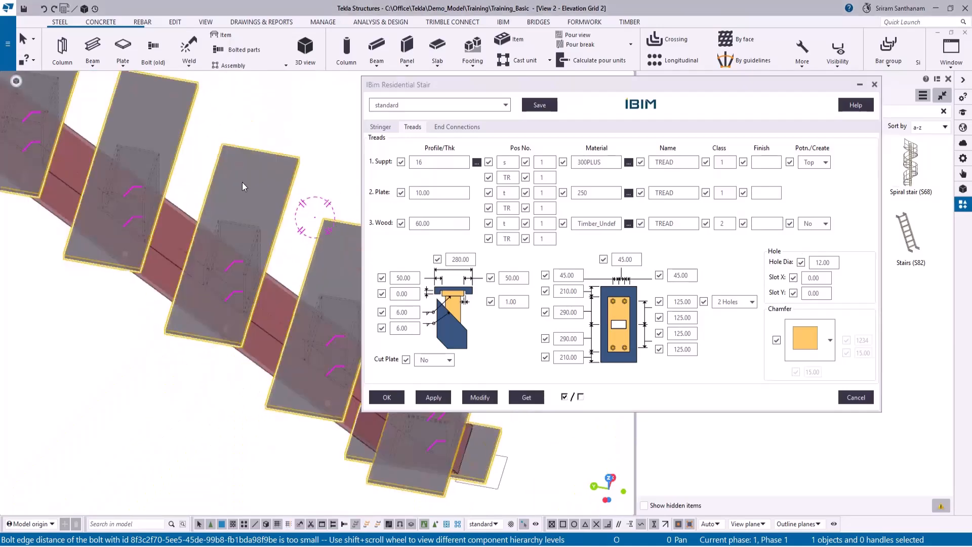
# Set the tread plate's hole pattern to 3 Holes and modify the stair
pyautogui.scroll(2, 264, 169)
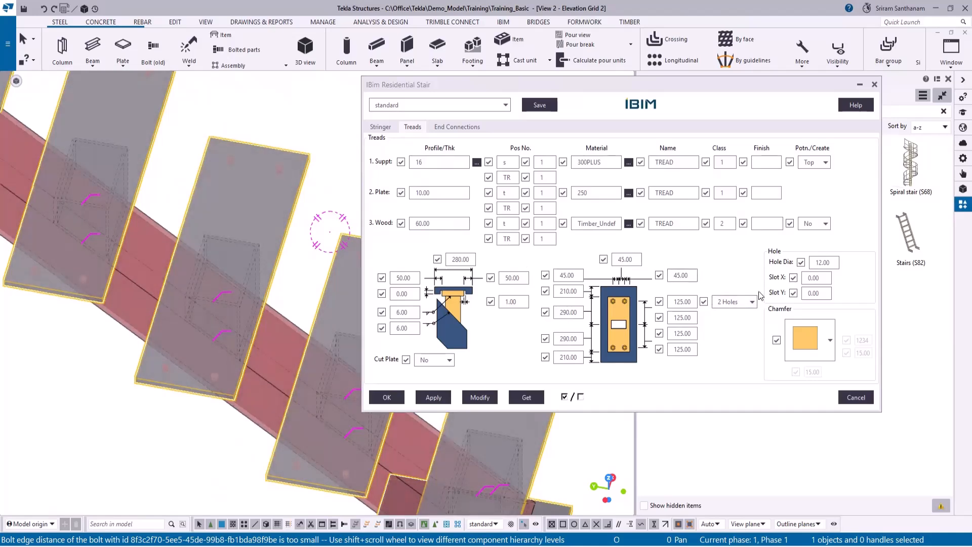
pyautogui.click(748, 307)
pyautogui.click(732, 316)
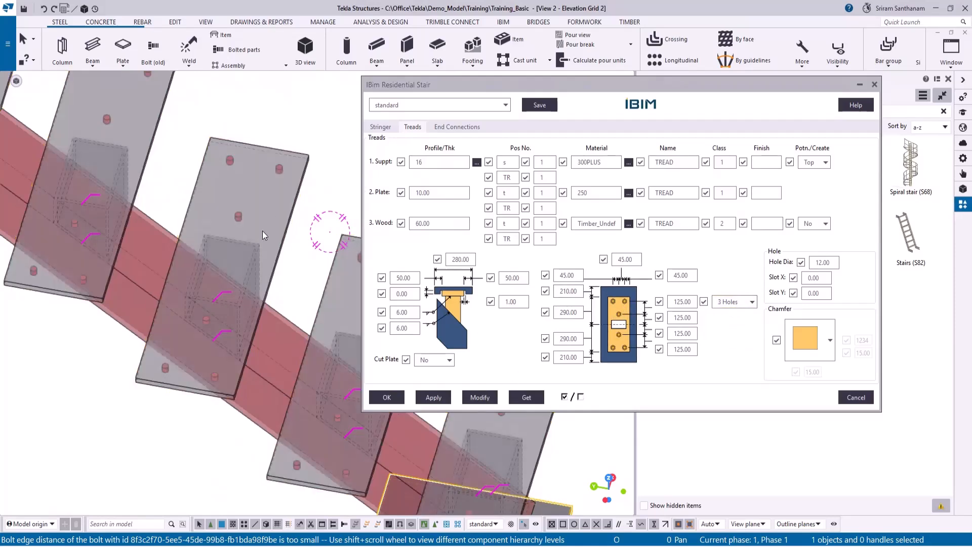
# Set the tread plate's hole pattern to 4 Holes and modify the stair
pyautogui.click(745, 302)
pyautogui.click(725, 333)
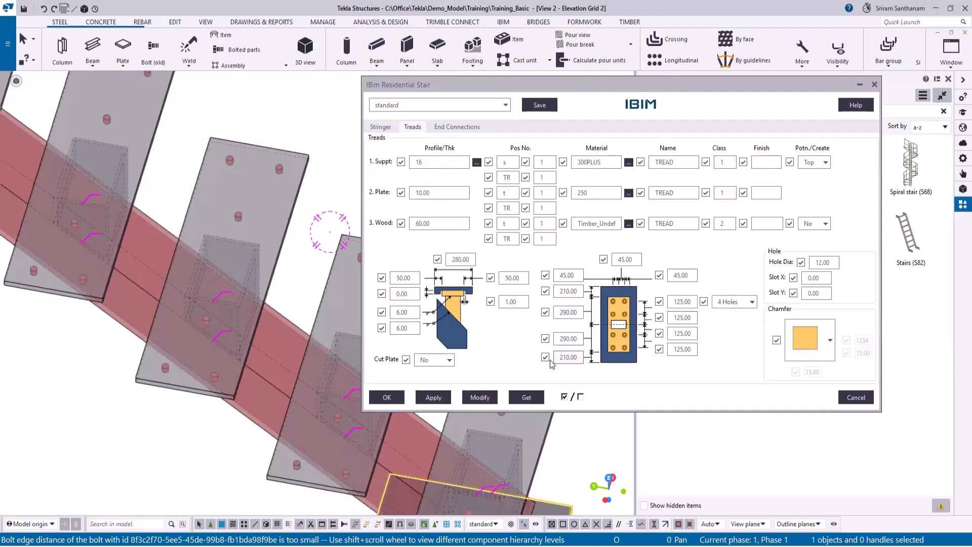
pyautogui.click(481, 400)
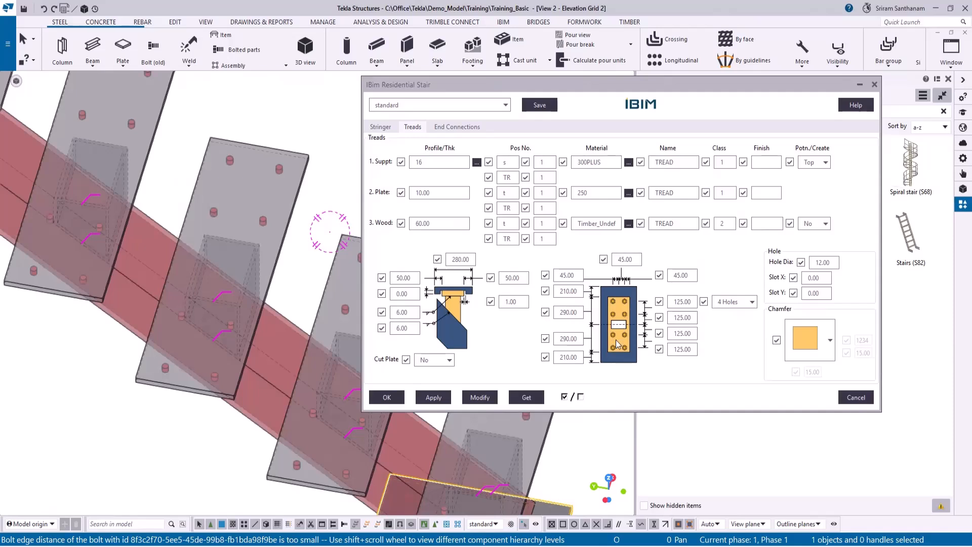
# Switch the tread plate's hole pattern to List and open its spacing list for entry
pyautogui.click(739, 303)
pyautogui.click(721, 344)
pyautogui.click(689, 324)
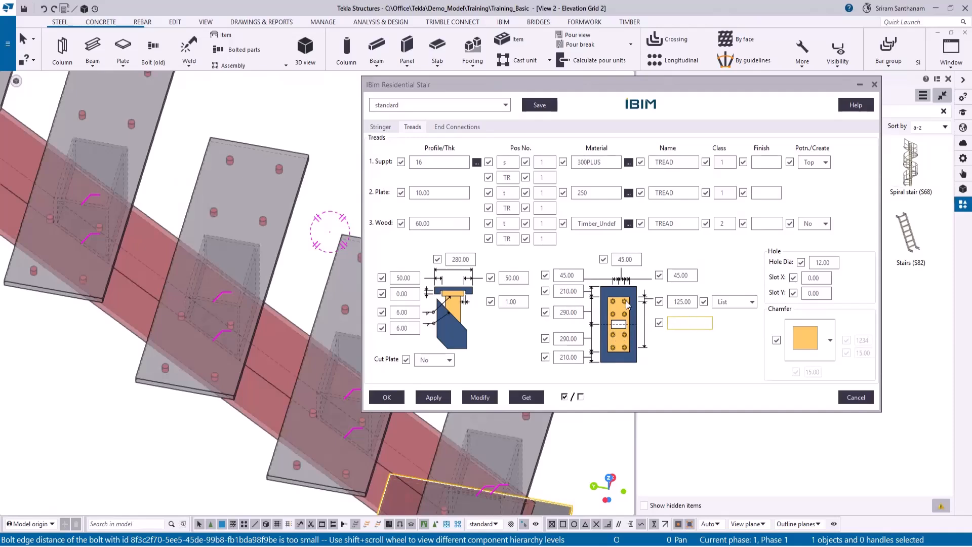
pyautogui.scroll(5, 224, 327)
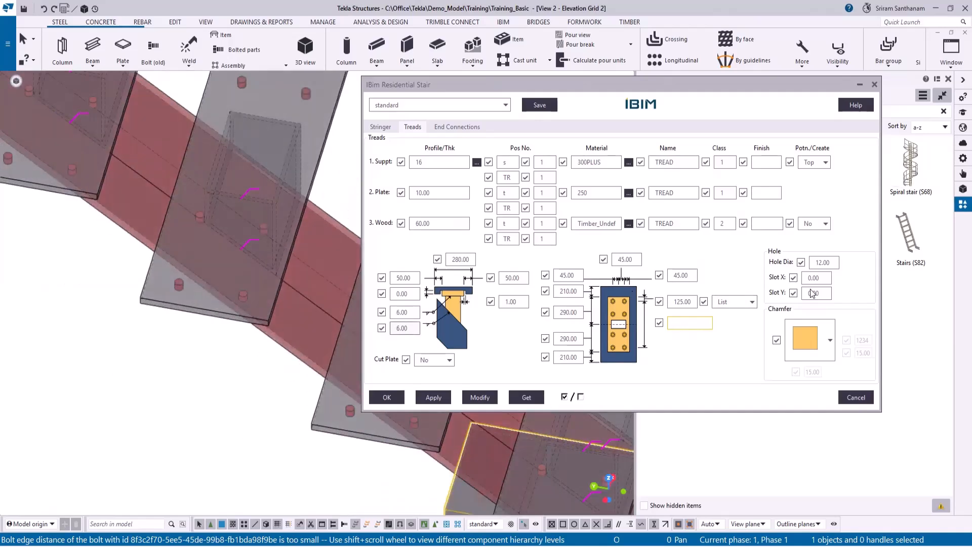
# Apply the rounded corner chamfer to the tread plates and modify the stair
pyautogui.click(828, 344)
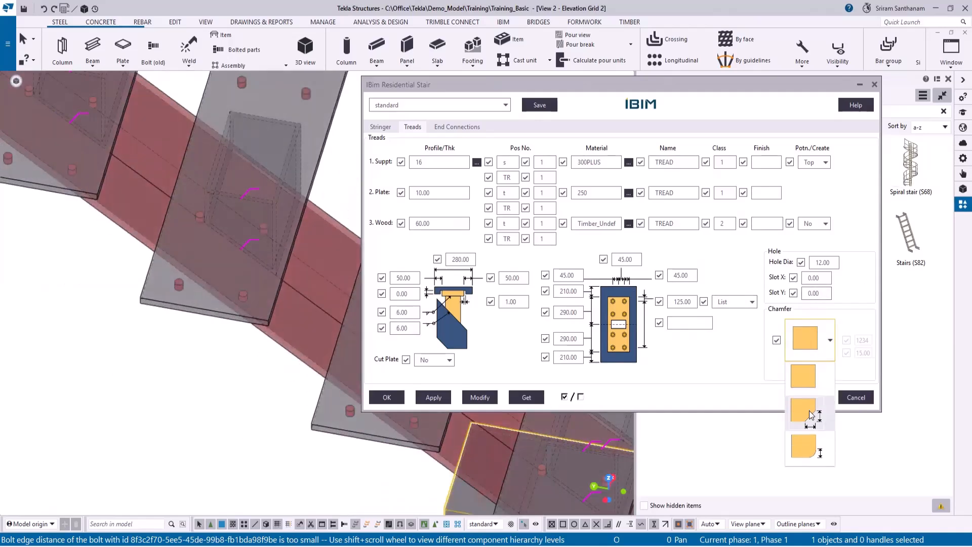
pyautogui.click(809, 434)
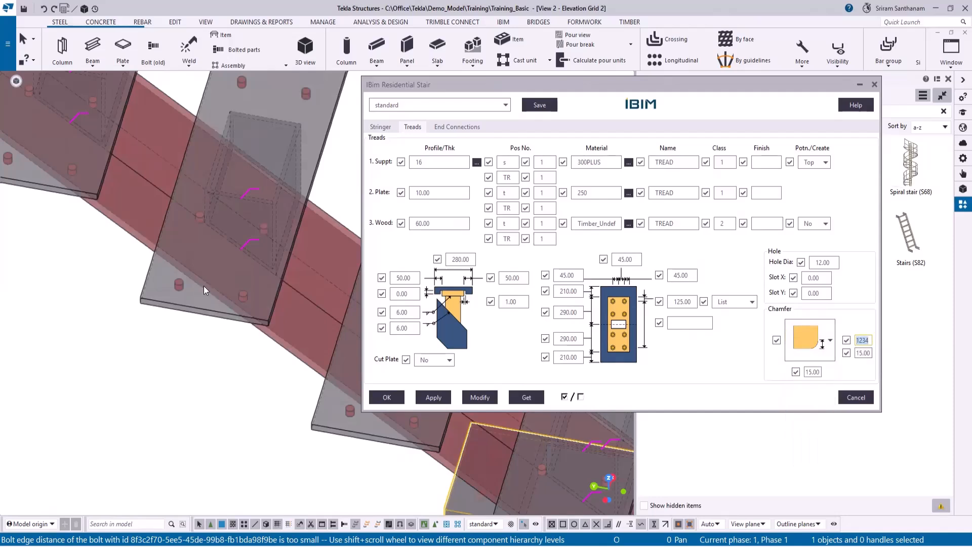
pyautogui.scroll(-2, 277, 197)
pyautogui.moveTo(277, 197); pyautogui.dragTo(254, 260, button='middle')
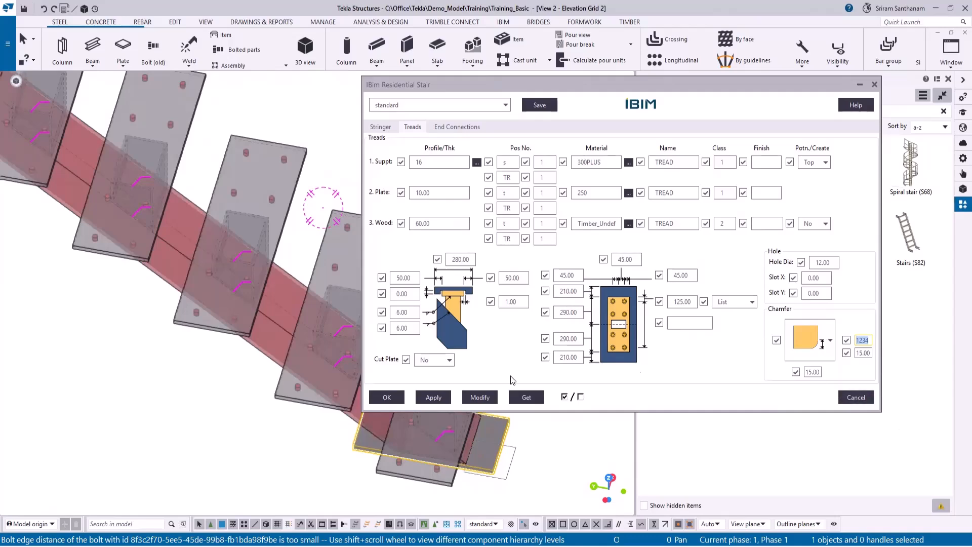
pyautogui.click(480, 397)
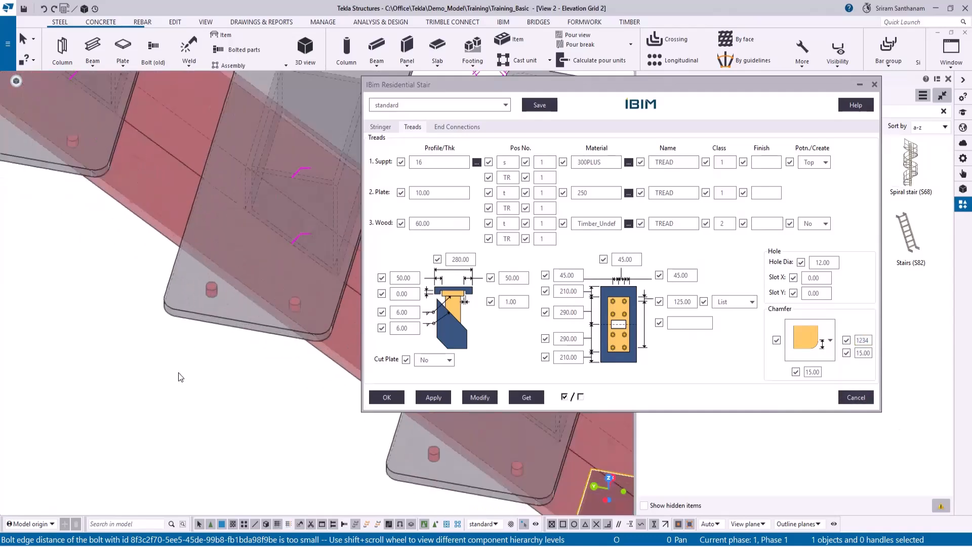
# Limit the tread plate chamfer to corners 1 and 2 by setting its corner list to 12, and modify the stair
pyautogui.click(866, 341)
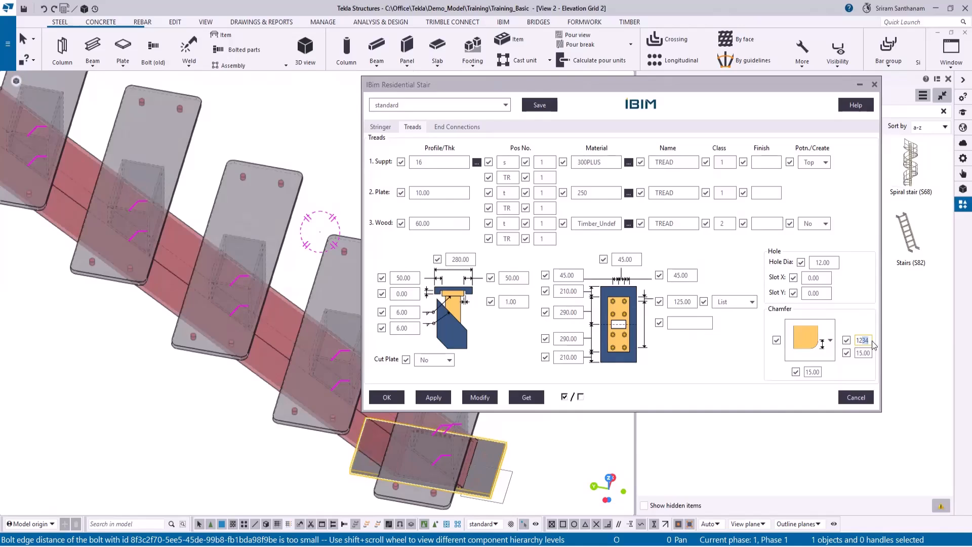
pyautogui.press('Delete')
pyautogui.click(478, 397)
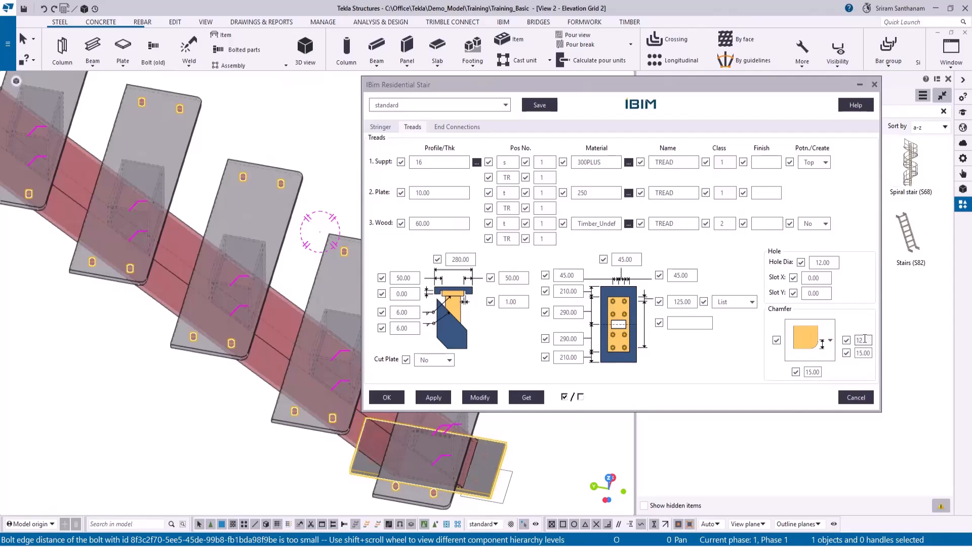
# Set the stair's top connection to the option without an end plate and modify the stair
pyautogui.scroll(-3, 174, 324)
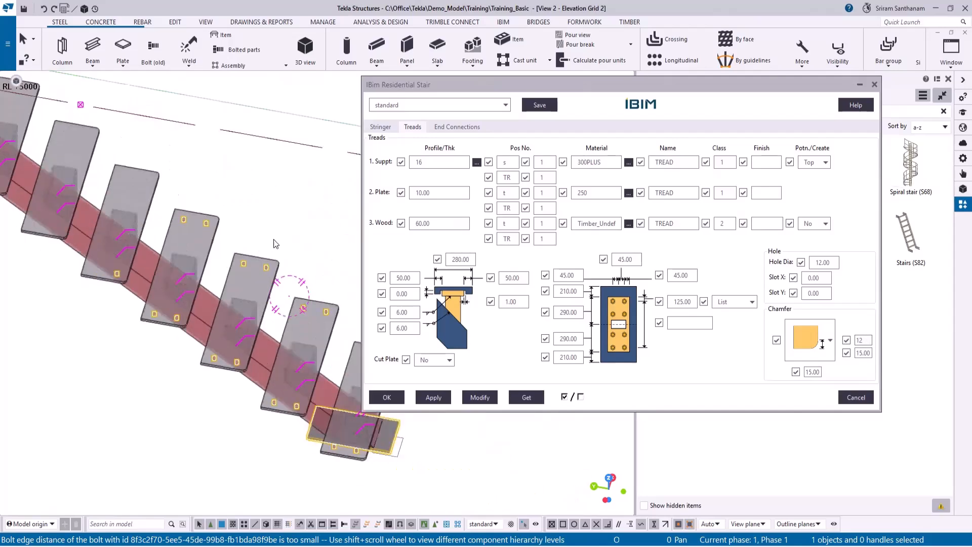
pyautogui.click(452, 129)
pyautogui.scroll(-5, 298, 248)
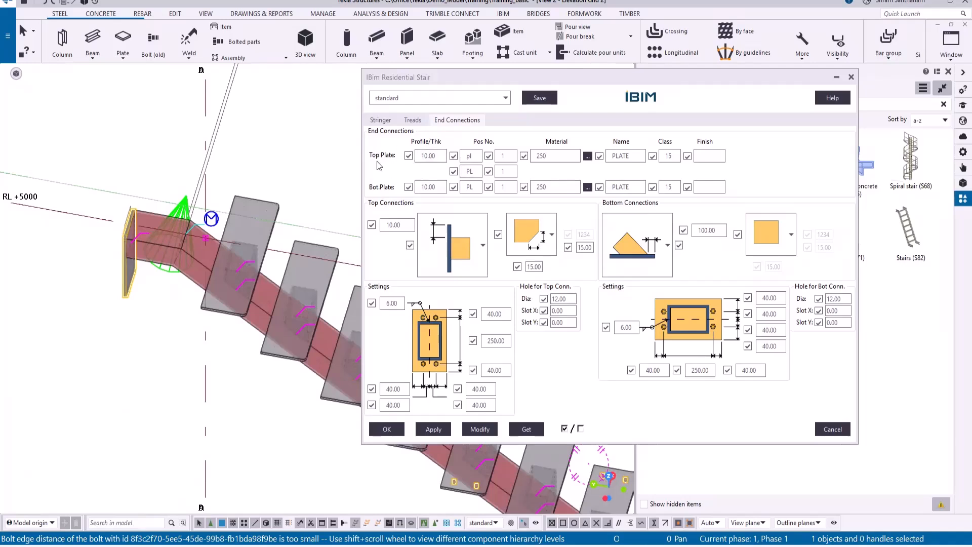
pyautogui.click(482, 245)
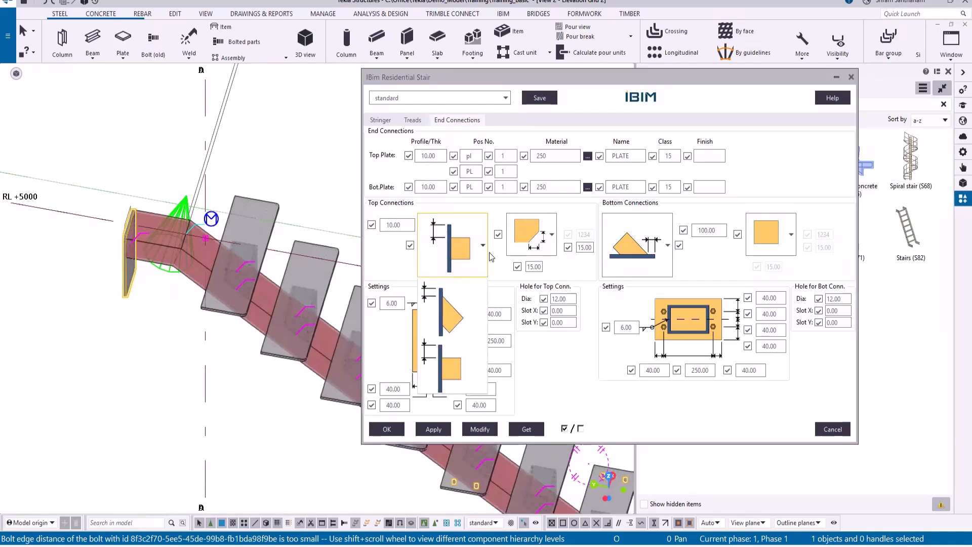
pyautogui.click(444, 240)
pyautogui.click(479, 394)
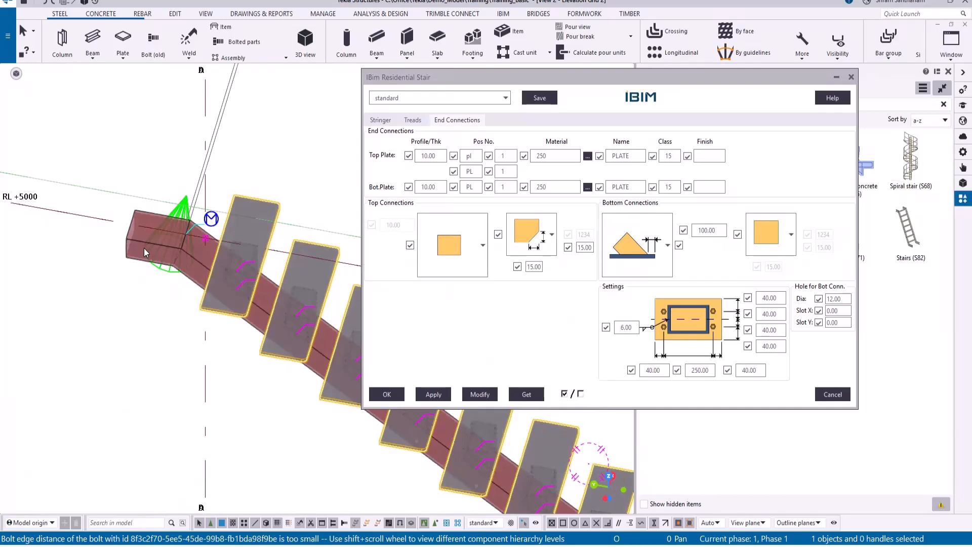
# Set the stringer's horizontal extension at the top end to 500 mm and modify the stair
pyautogui.click(387, 120)
pyautogui.doubleClick(494, 216)
pyautogui.write('500')
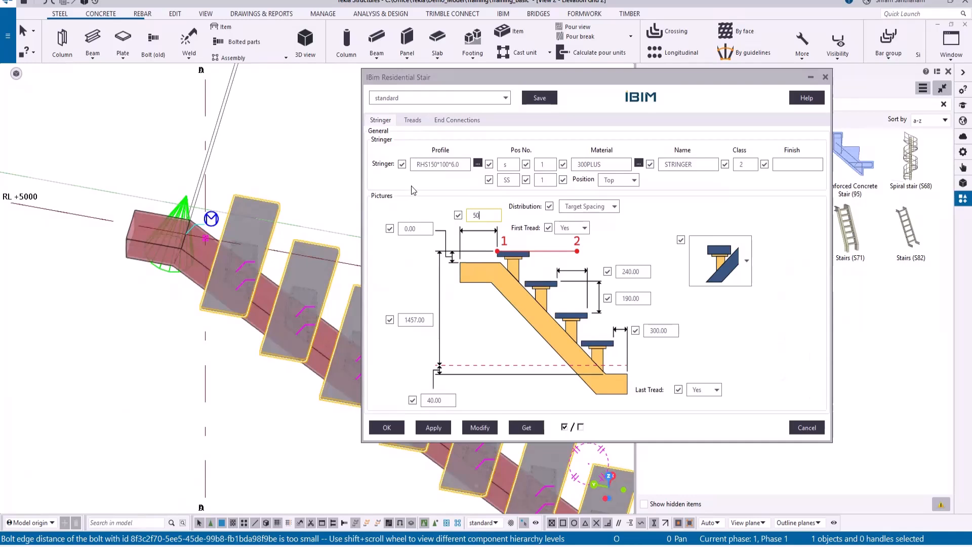
pyautogui.click(473, 430)
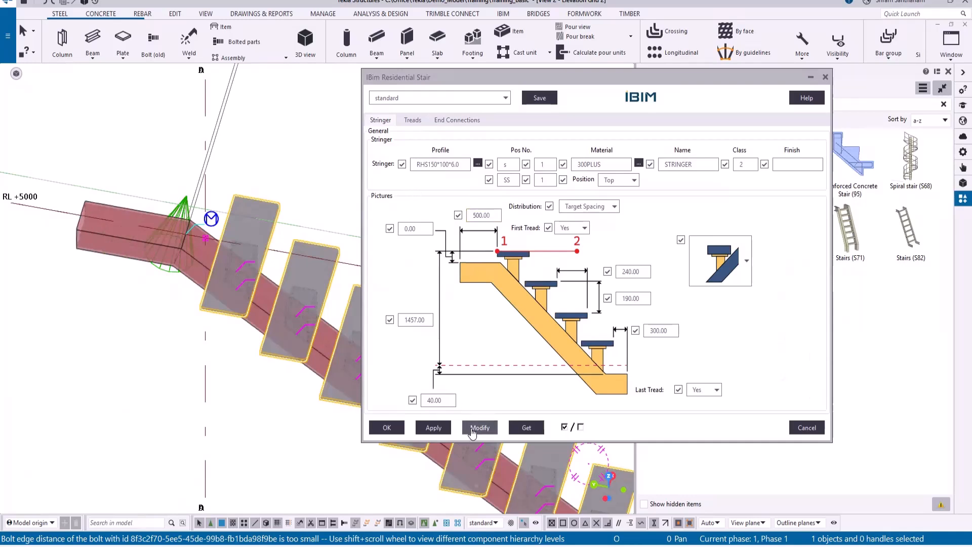
# Set the top connection to a vertical end plate on the sloped stringer and modify the stair
pyautogui.click(412, 121)
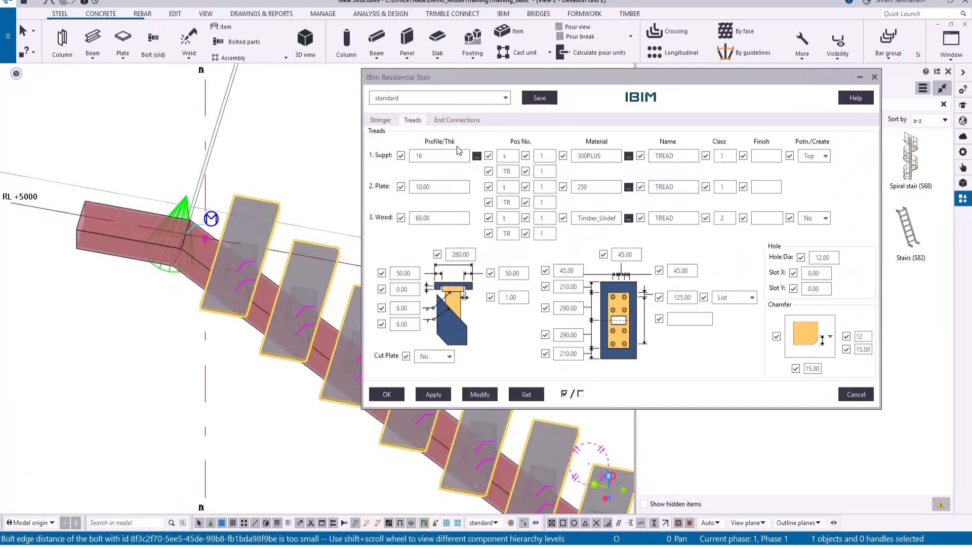
pyautogui.click(456, 121)
pyautogui.click(481, 253)
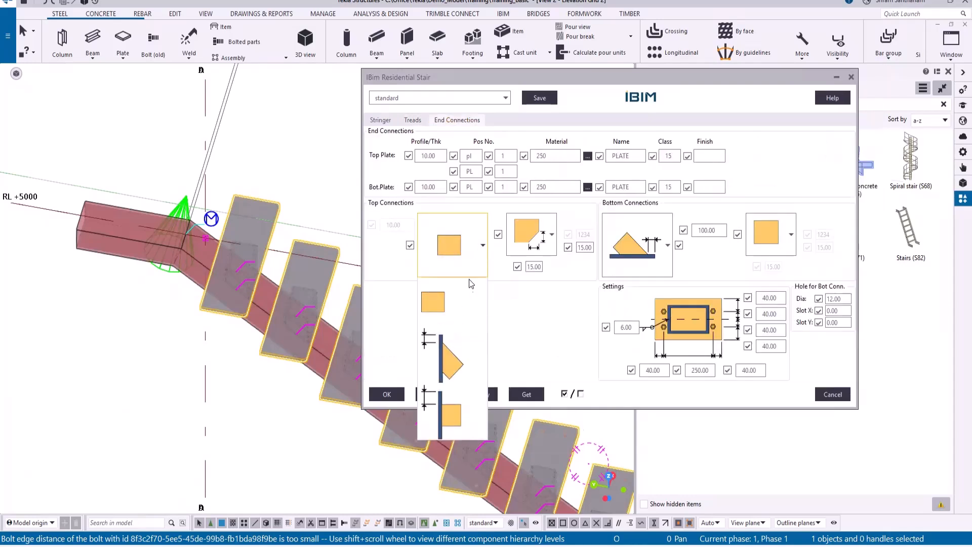
pyautogui.click(449, 356)
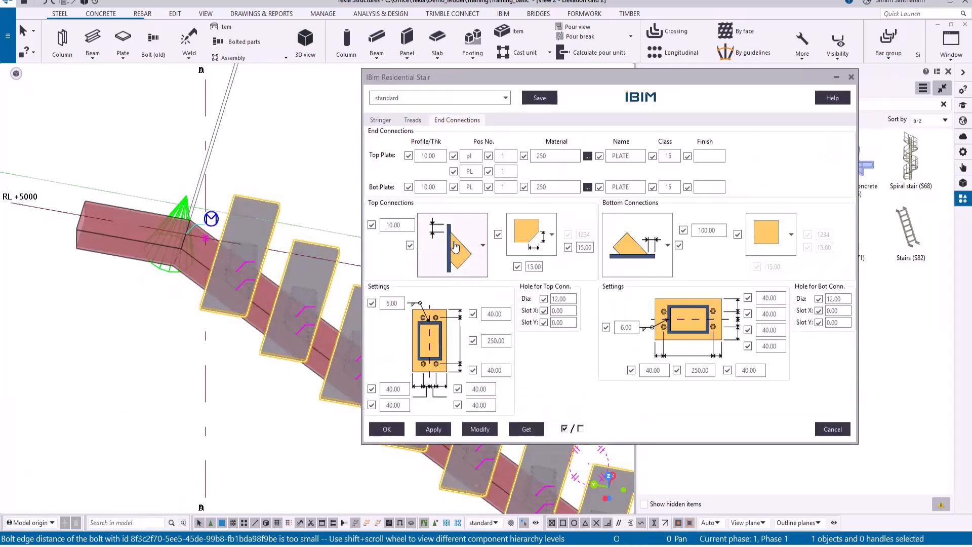
pyautogui.click(480, 429)
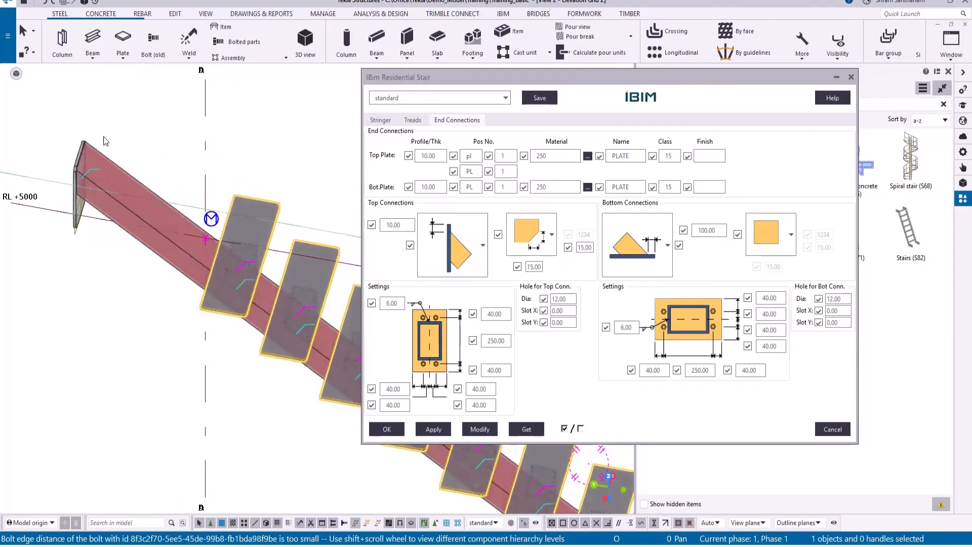
# Change the top connection to a vertical end plate on the horizontal stringer extension and modify the stair
pyautogui.scroll(5, 101, 146)
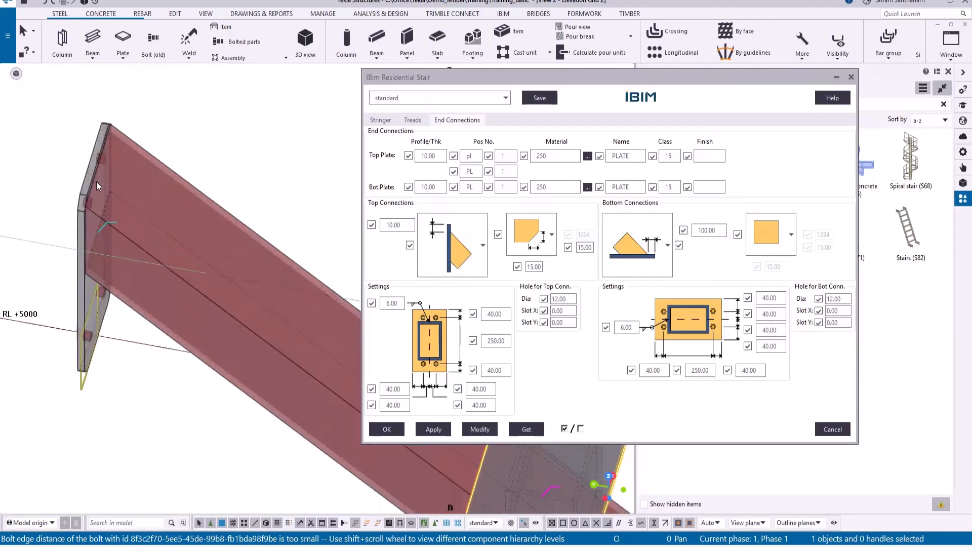
pyautogui.scroll(-4, 100, 256)
pyautogui.click(484, 276)
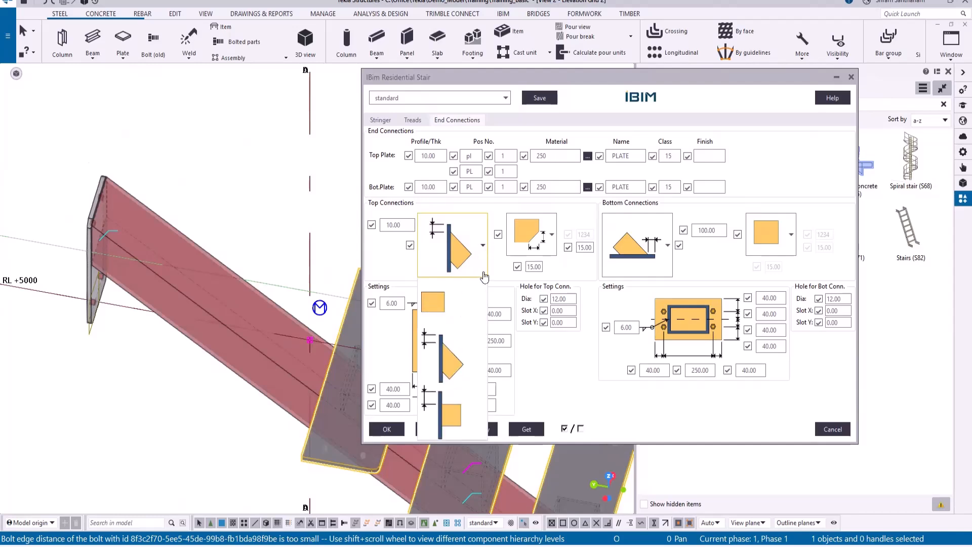
pyautogui.click(452, 411)
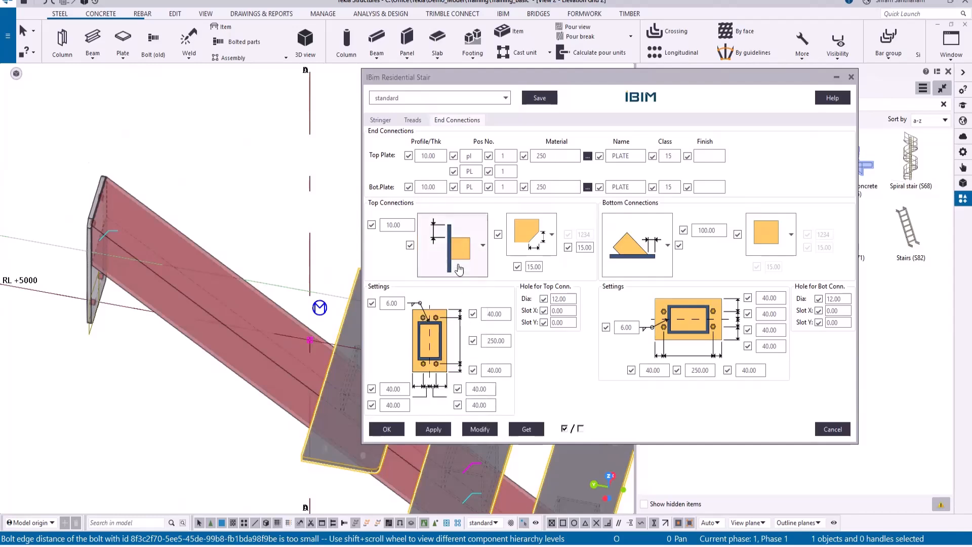
pyautogui.click(478, 429)
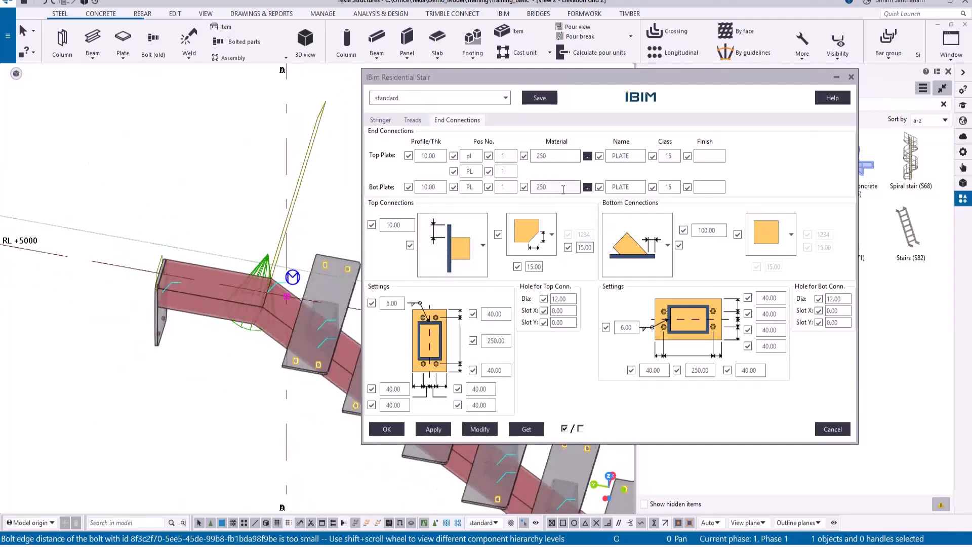
# Give the top end plate a rounded chamfer limited to corners 23 and modify the stair
pyautogui.scroll(2, 162, 307)
pyautogui.keyDown('ctrl'); pyautogui.moveTo(162, 307); pyautogui.dragTo(471, 266, button='middle'); pyautogui.keyUp('ctrl')
pyautogui.scroll(3, 129, 310)
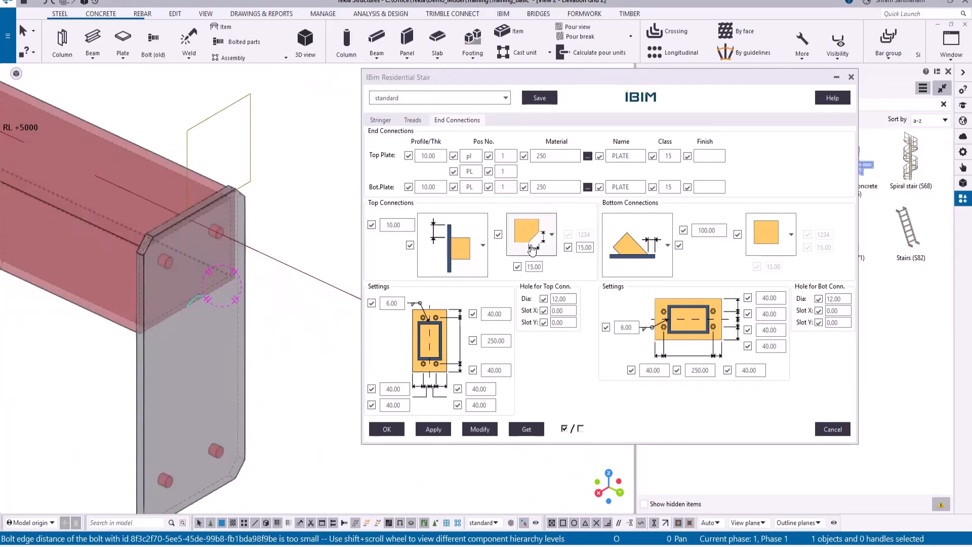
pyautogui.scroll(-3, 203, 251)
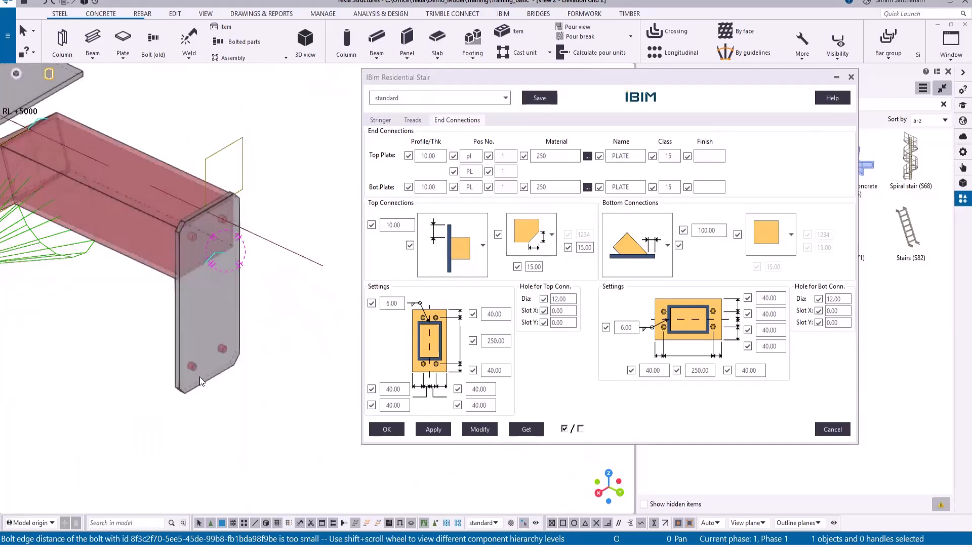
pyautogui.click(552, 234)
pyautogui.click(591, 247)
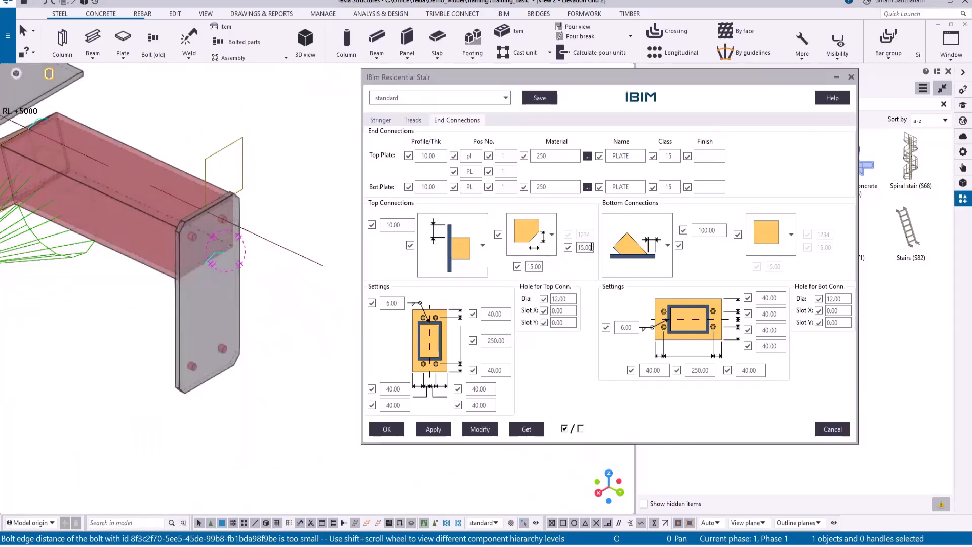
pyautogui.click(549, 236)
pyautogui.click(525, 343)
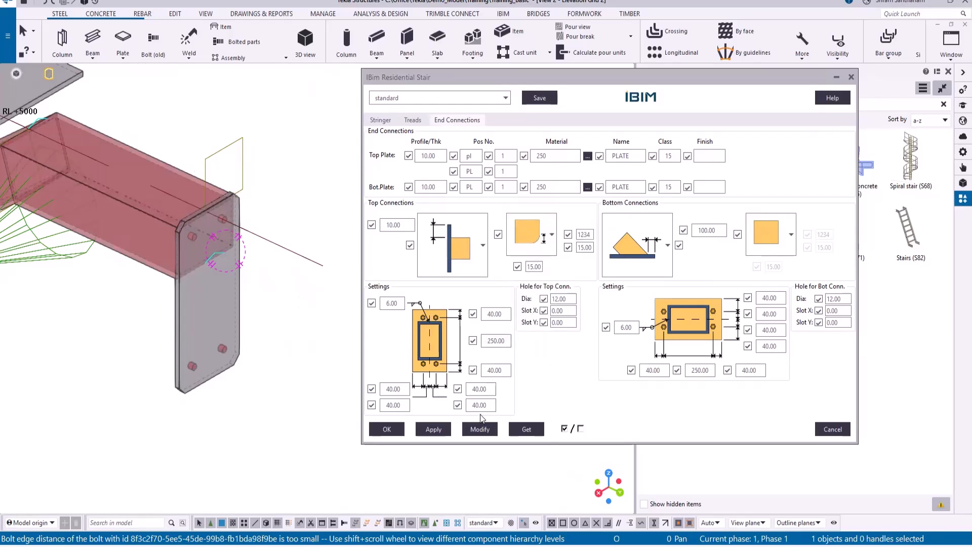
pyautogui.click(480, 429)
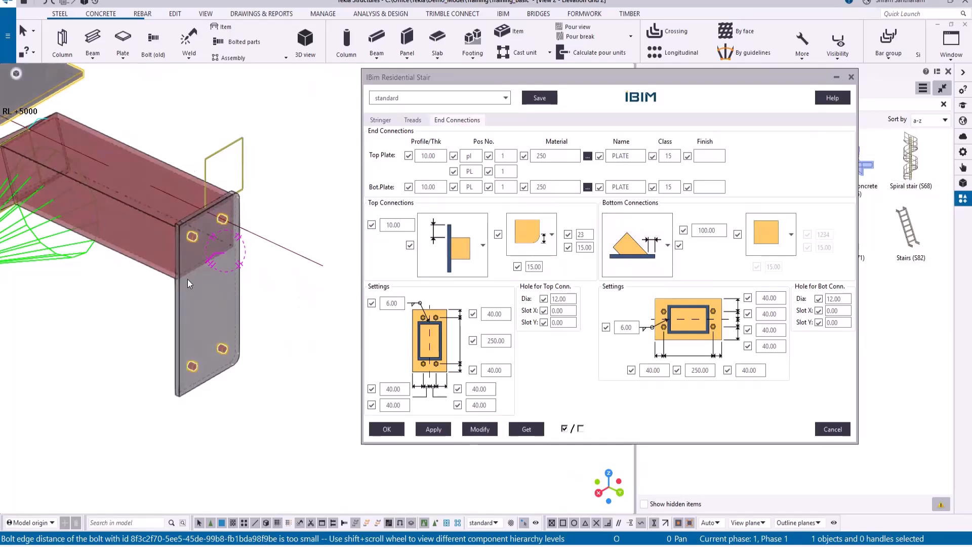
pyautogui.doubleClick(585, 235)
pyautogui.write('23')
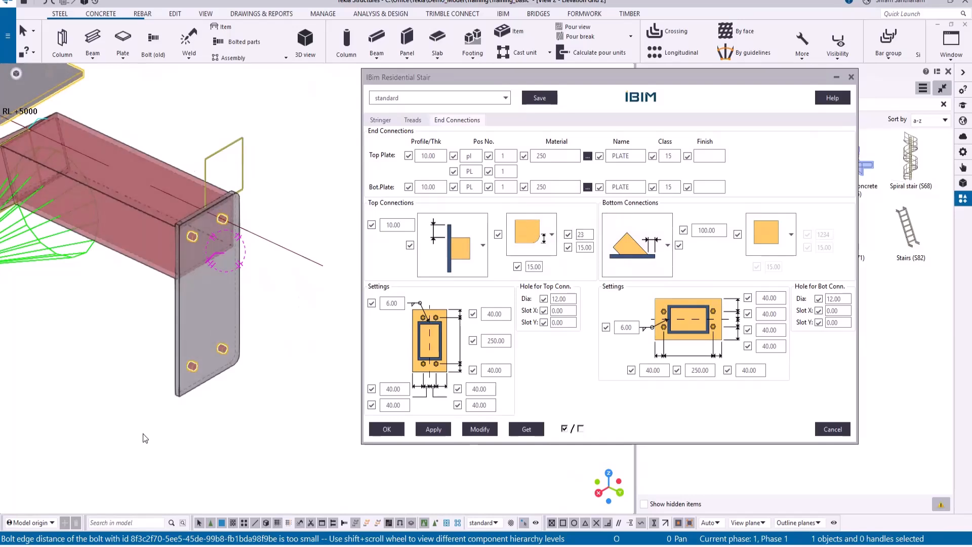
# Set the stair's bottom connection to the option without an end plate and modify the stair
pyautogui.scroll(3, 236, 195)
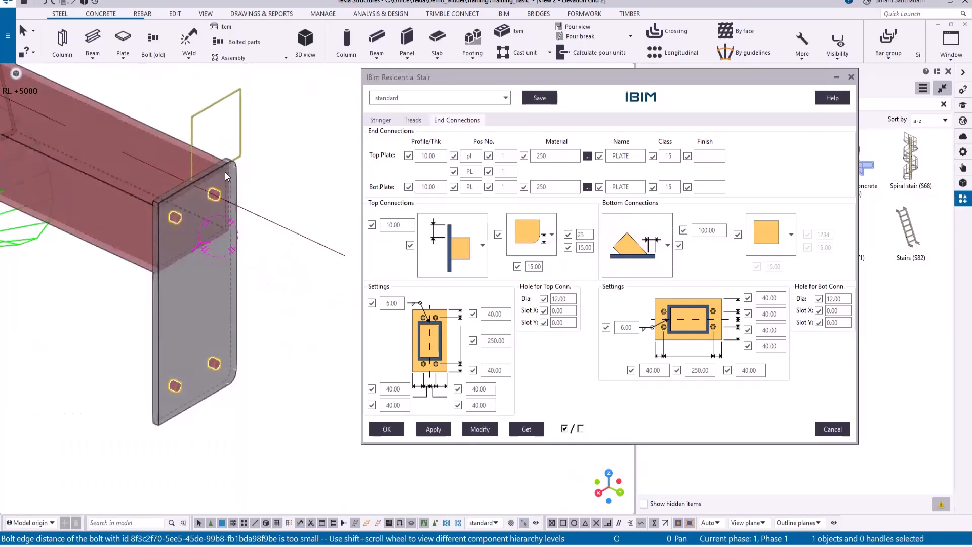
pyautogui.scroll(2, 228, 167)
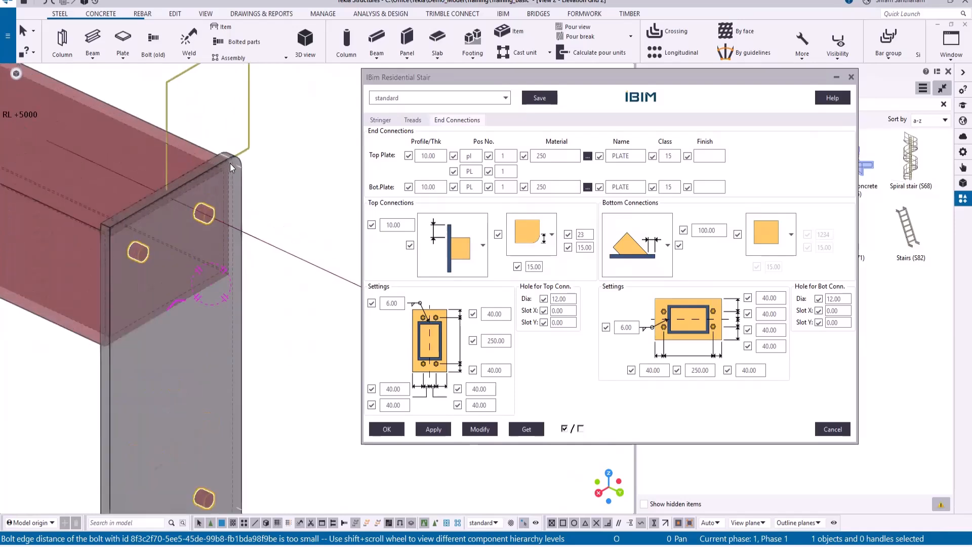
pyautogui.scroll(-3, 232, 152)
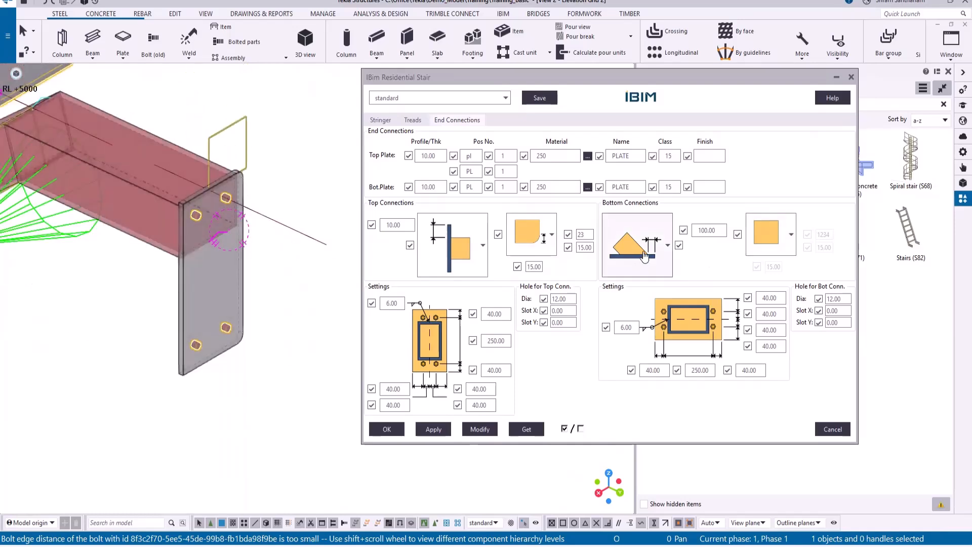
pyautogui.click(641, 256)
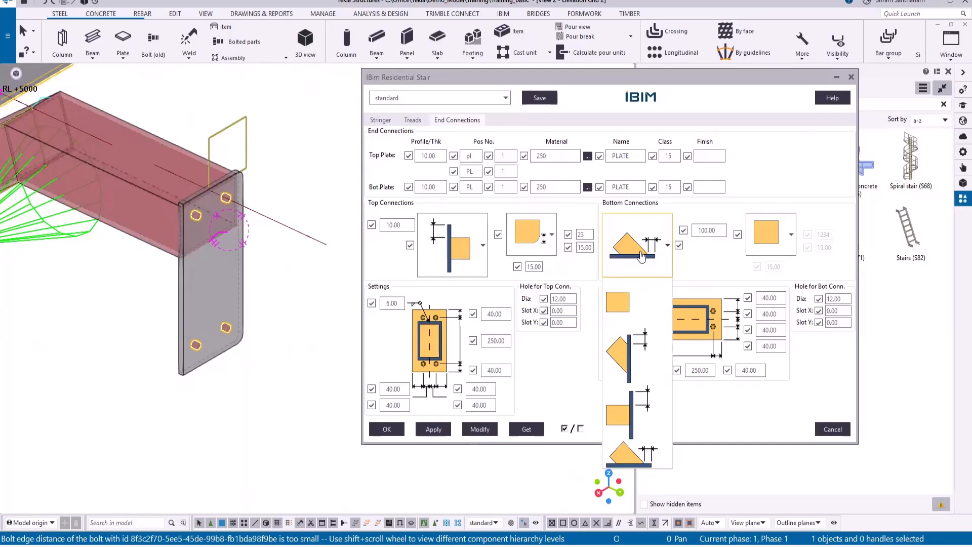
pyautogui.click(617, 303)
pyautogui.scroll(-5, 278, 230)
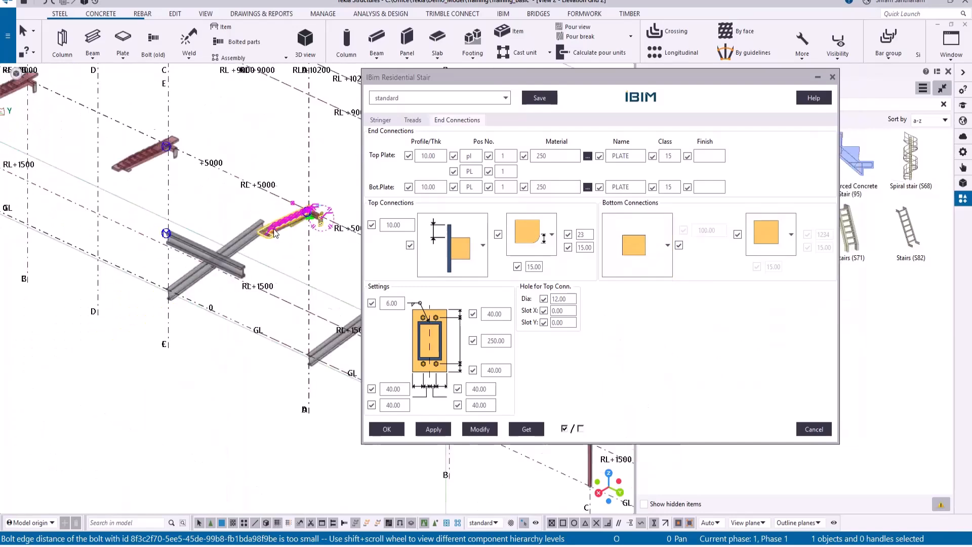
pyautogui.scroll(6, 279, 231)
pyautogui.click(478, 430)
# Set the stringer's horizontal extension at the bottom end to 500 mm and modify the stair
pyautogui.keyDown('ctrl'); pyautogui.moveTo(206, 153); pyautogui.dragTo(319, 197, button='middle'); pyautogui.keyUp('ctrl')
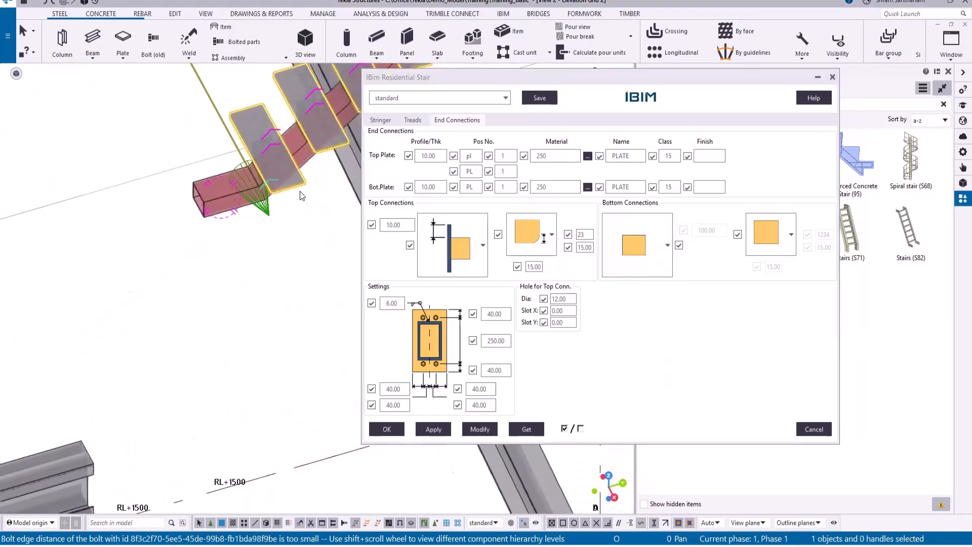
pyautogui.scroll(2, 259, 201)
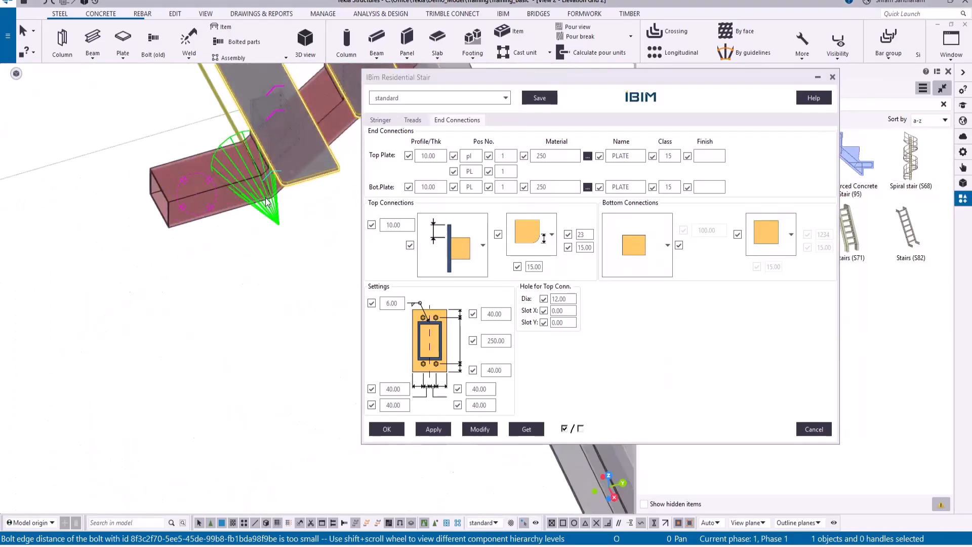
pyautogui.click(381, 120)
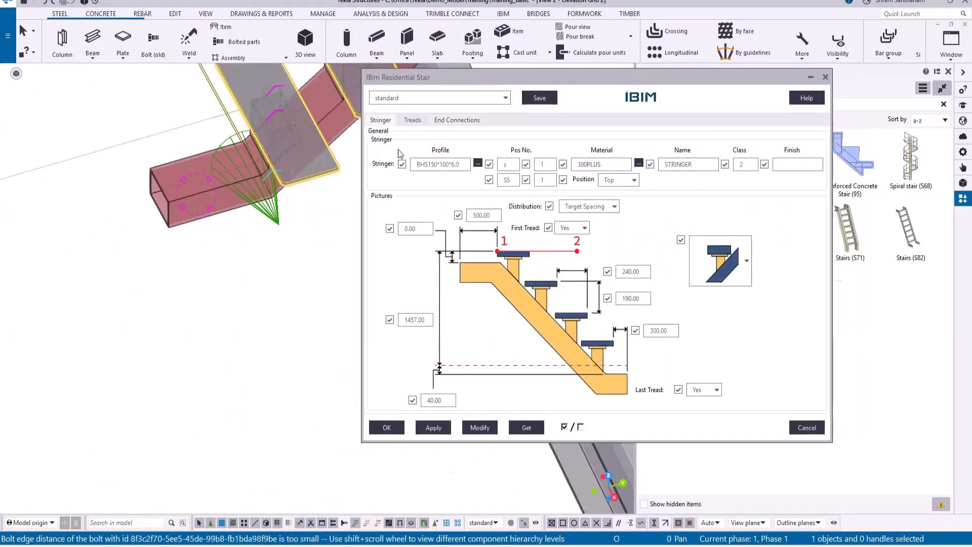
pyautogui.doubleClick(670, 331)
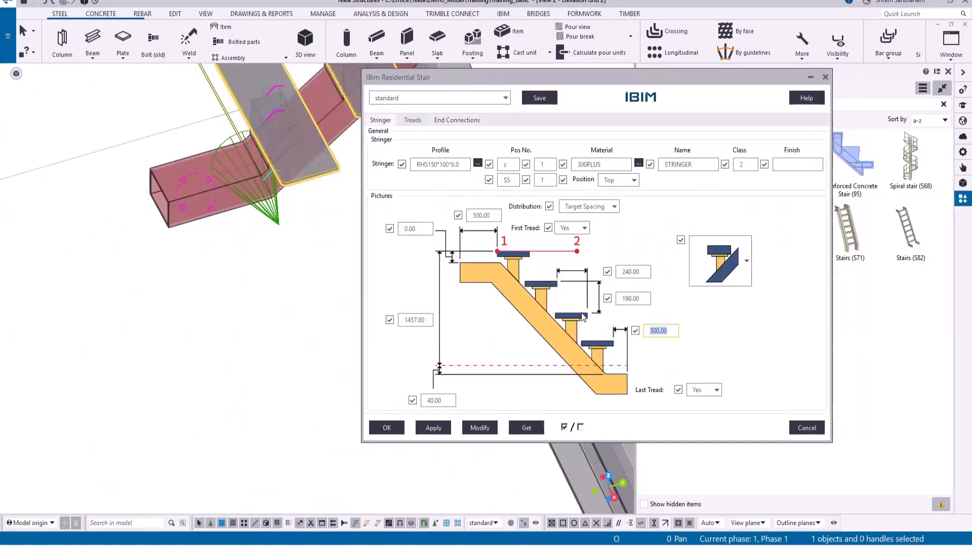
pyautogui.write('500')
pyautogui.click(480, 428)
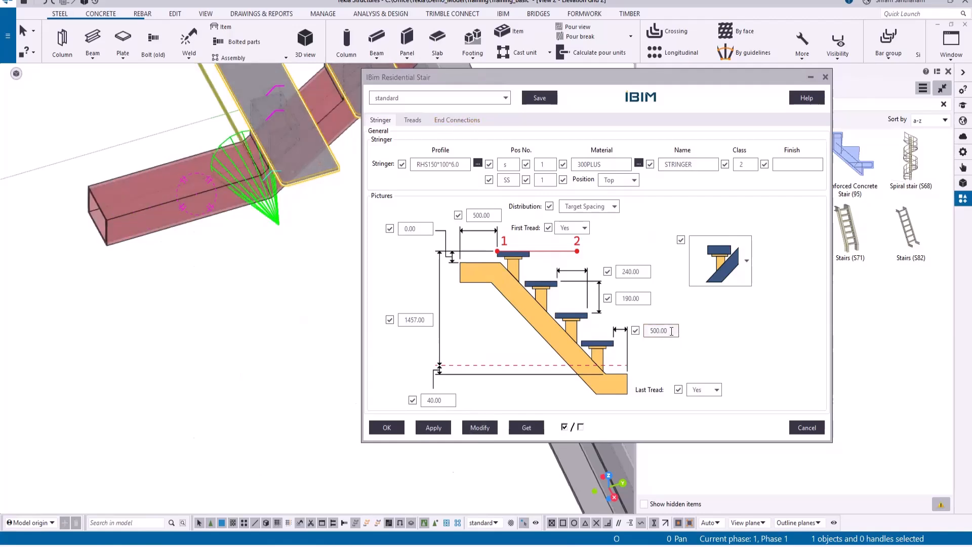
# Set the bottom connection to a vertical end plate on the sloped stringer and modify the stair
pyautogui.click(449, 121)
pyautogui.click(658, 253)
pyautogui.click(644, 261)
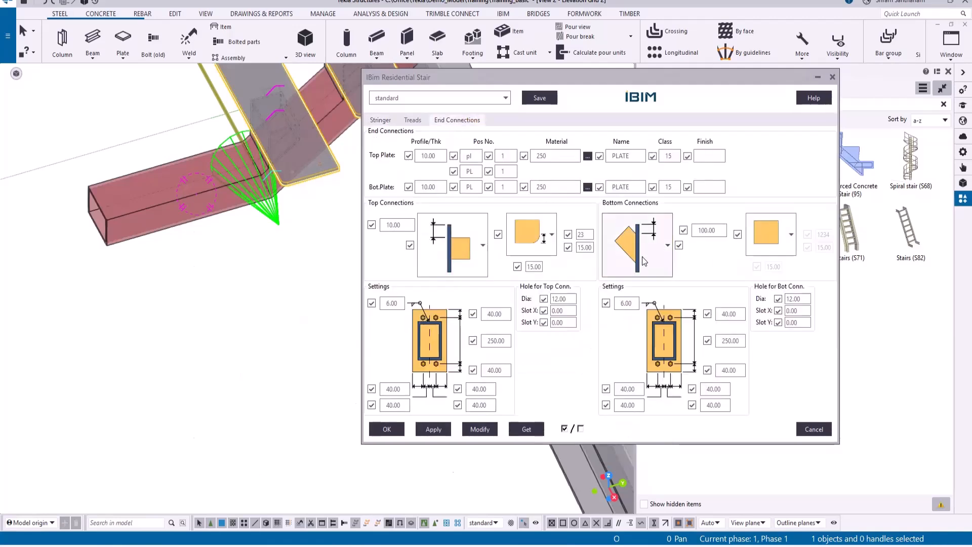
pyautogui.click(478, 430)
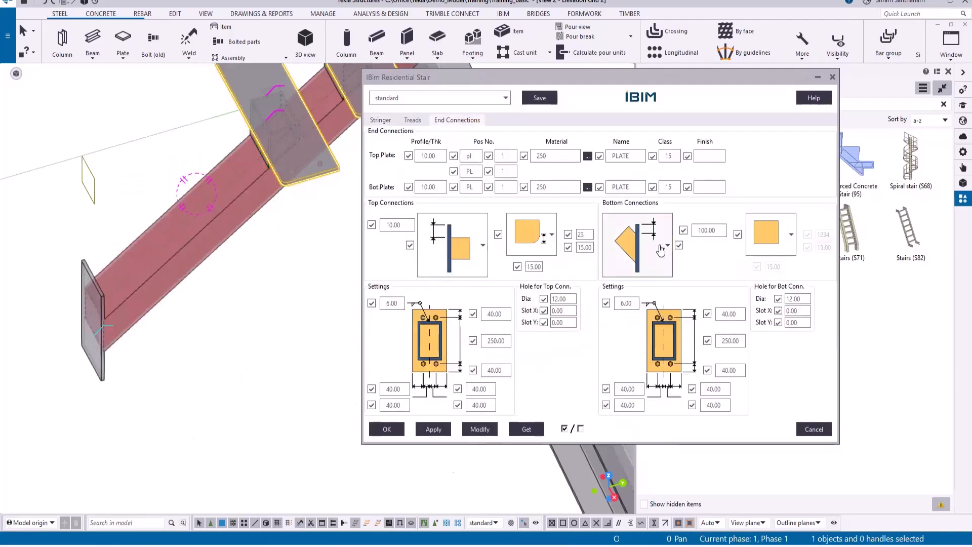
# Change the bottom connection to a vertical end plate on the horizontal stringer extension and modify the stair
pyautogui.click(659, 253)
pyautogui.click(636, 398)
pyautogui.click(480, 429)
# Change the bottom connection to a horizontal base plate under the sloped stringer and modify the stair
pyautogui.click(658, 258)
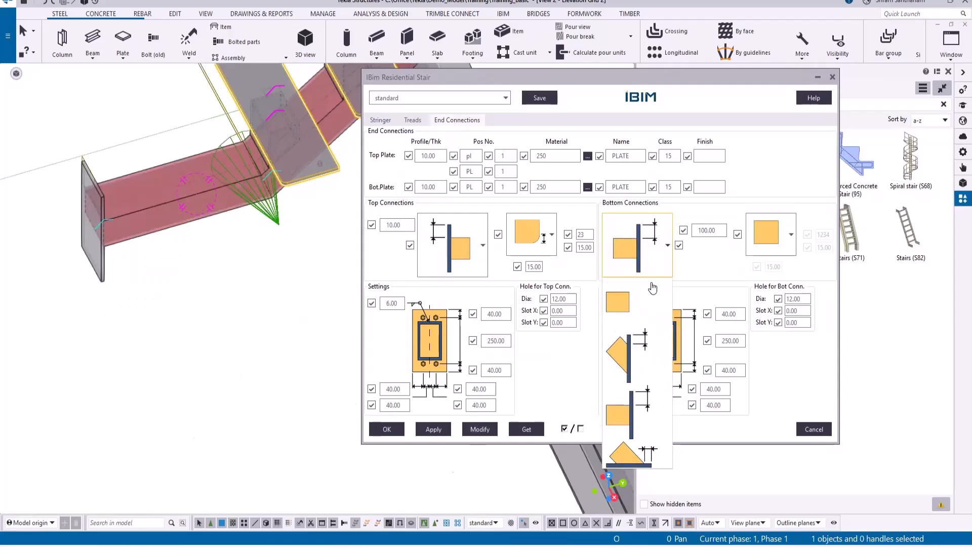
pyautogui.click(624, 452)
pyautogui.click(480, 429)
pyautogui.scroll(4, 292, 148)
pyautogui.keyDown('ctrl'); pyautogui.moveTo(277, 148); pyautogui.dragTo(605, 87, button='middle'); pyautogui.keyUp('ctrl')
pyautogui.moveTo(605, 87); pyautogui.dragTo(508, 122, button='middle')
# Review the hole diameter and slot X and Y settings of the top connection
pyautogui.click(562, 299)
pyautogui.moveTo(573, 300); pyautogui.dragTo(539, 297)
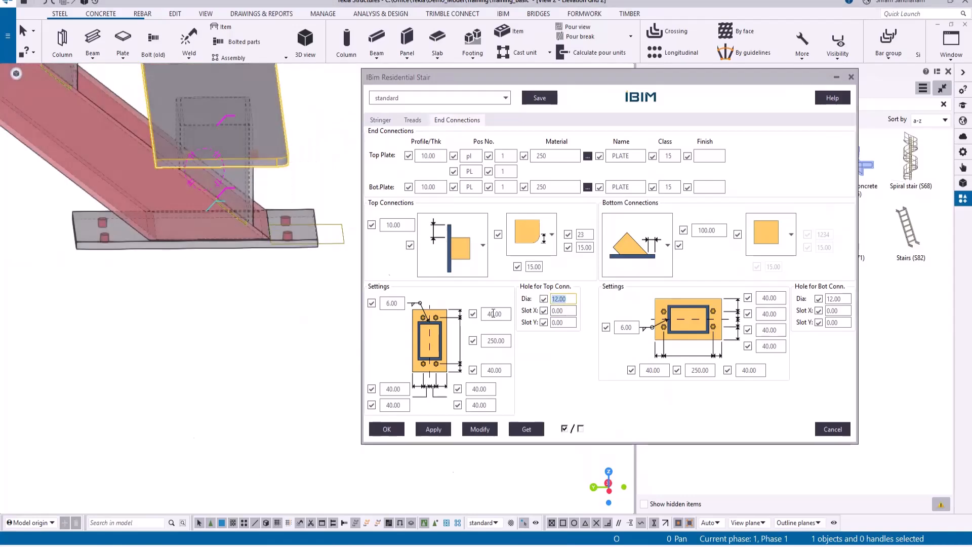
pyautogui.press('Tab')
pyautogui.press('Tab')
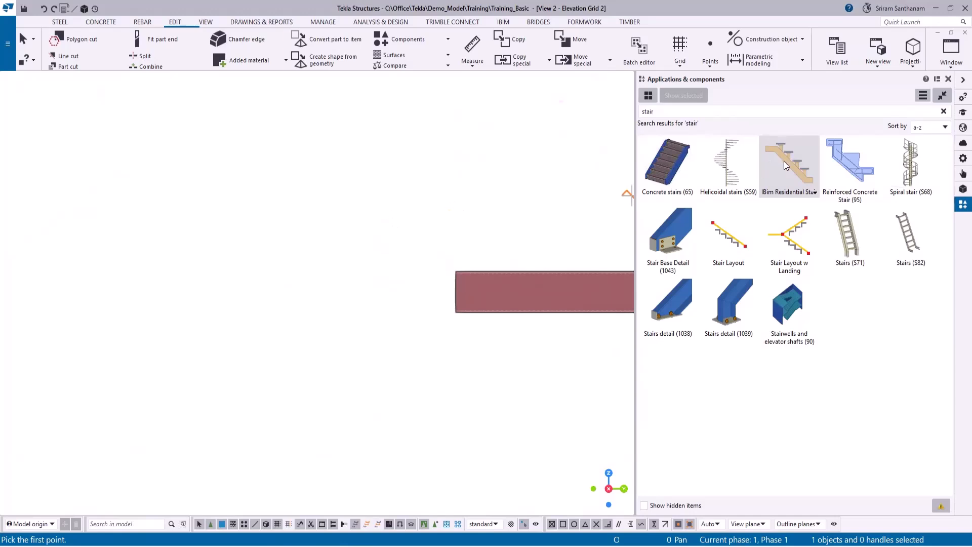
# Place another IBim Residential Stair from the upper corner of the existing landing stringer's free end, running horizontally away from it
pyautogui.click(456, 271)
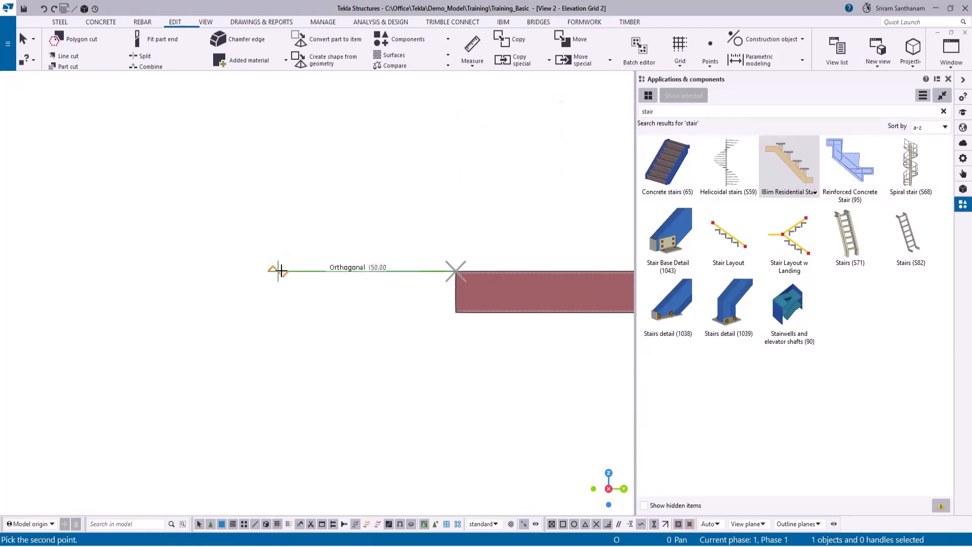
pyautogui.click(280, 275)
pyautogui.rightClick(304, 178)
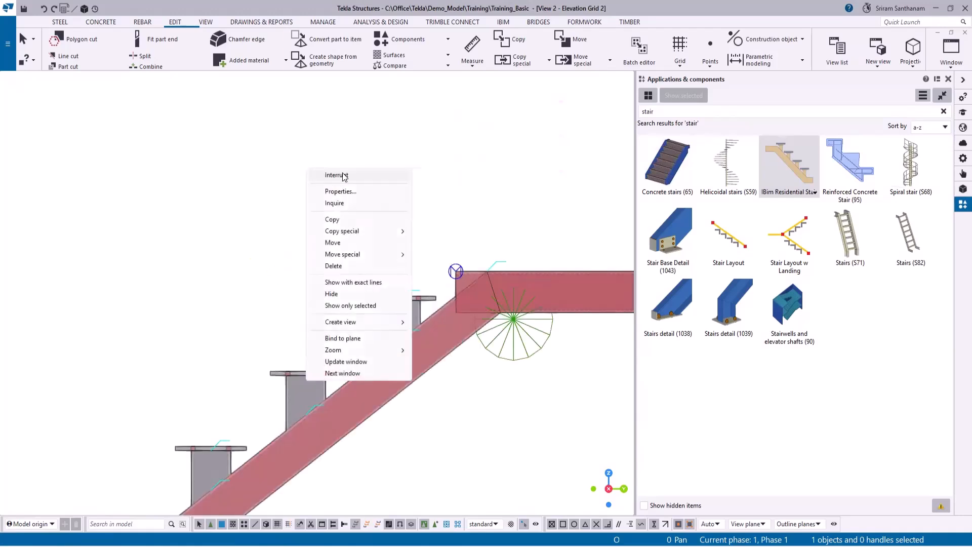
pyautogui.click(333, 175)
# Move the new stair straight up so its highest tread's top surface aligns with the top of the existing landing stringer
pyautogui.doubleClick(458, 270)
pyautogui.rightClick(292, 179)
pyautogui.click(318, 187)
pyautogui.rightClick(438, 194)
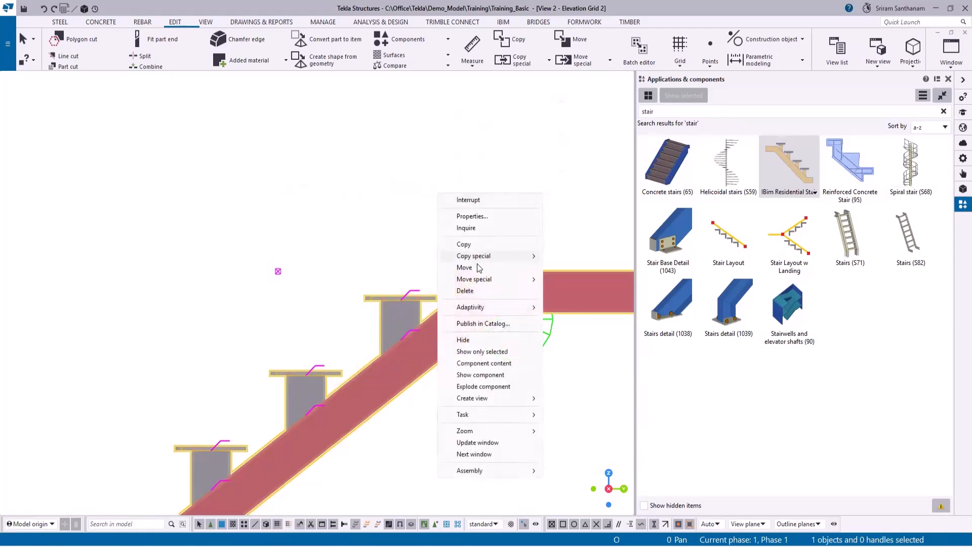
pyautogui.click(478, 269)
pyautogui.scroll(3, 443, 308)
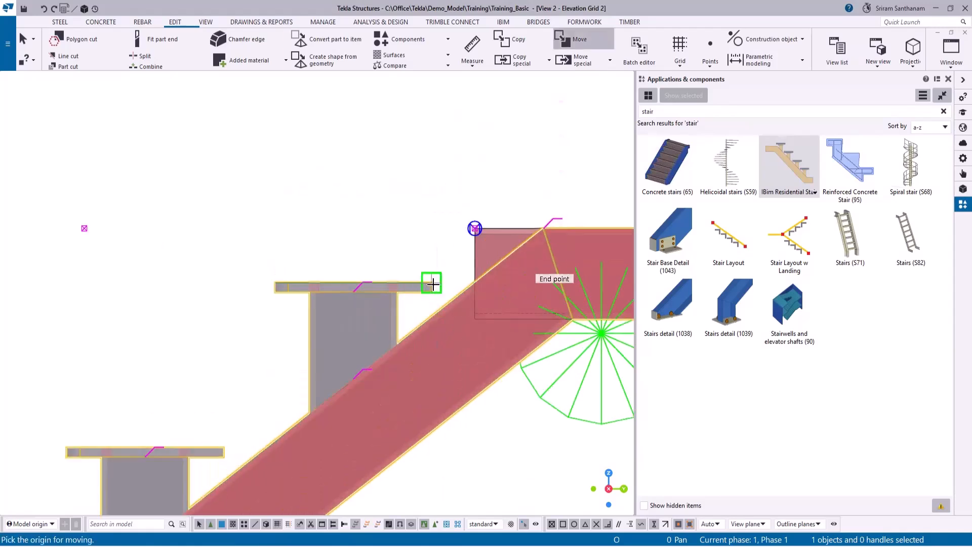
pyautogui.click(431, 282)
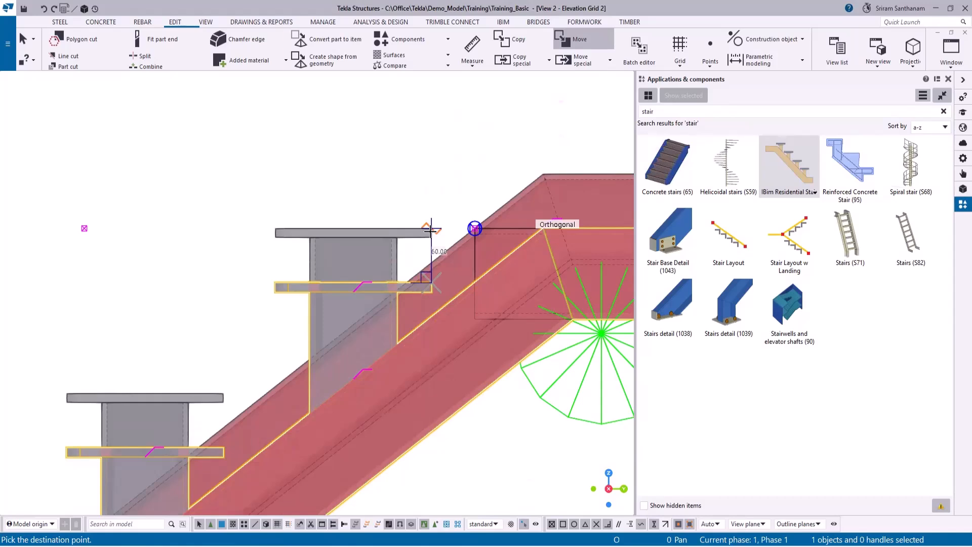
pyautogui.click(431, 236)
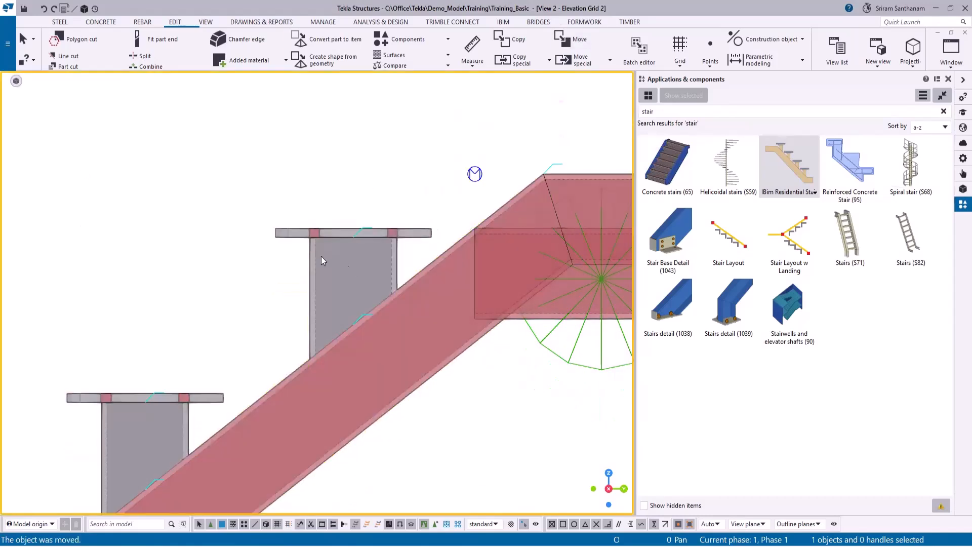
# Set the new stair's top connection to the option without an end plate and modify the stair
pyautogui.scroll(-3, 347, 264)
pyautogui.scroll(2, 388, 219)
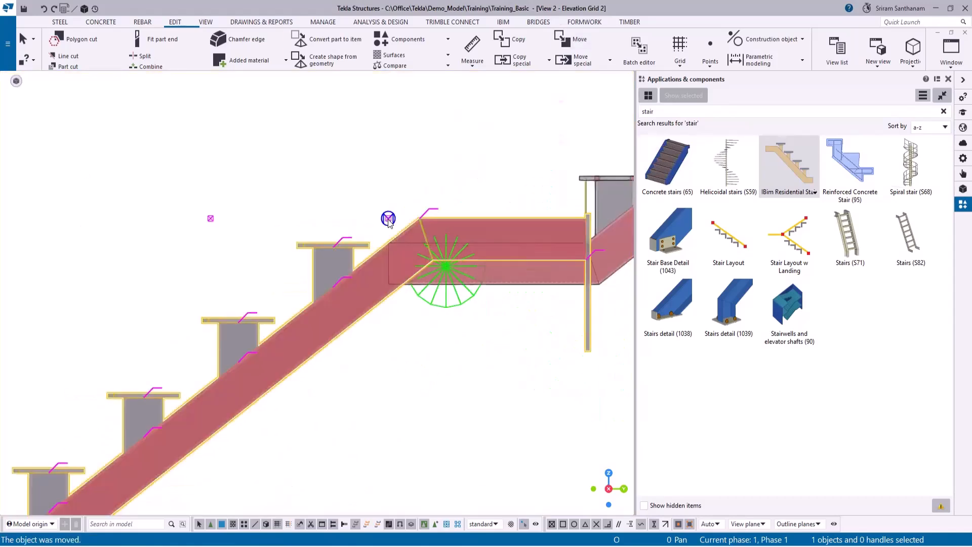
pyautogui.doubleClick(489, 271)
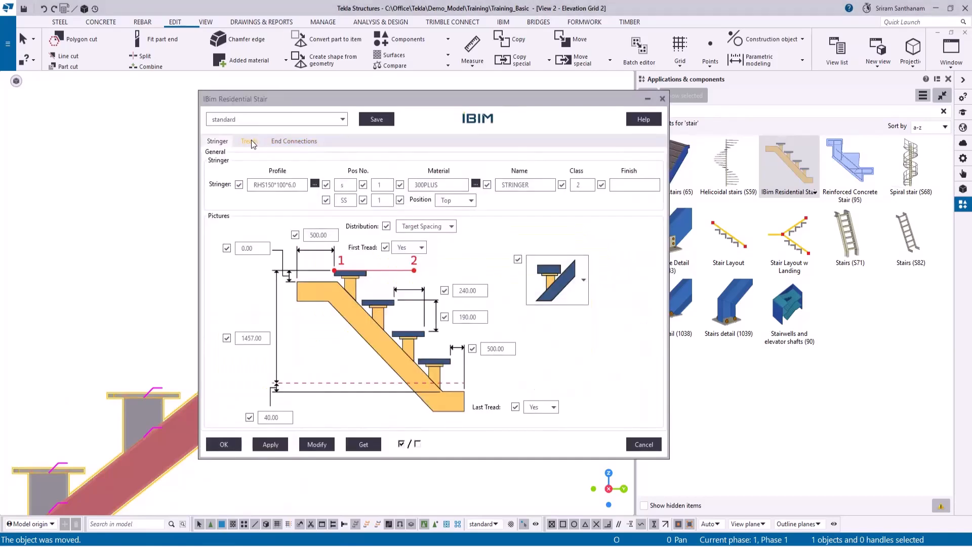
pyautogui.moveTo(354, 103); pyautogui.dragTo(605, 96)
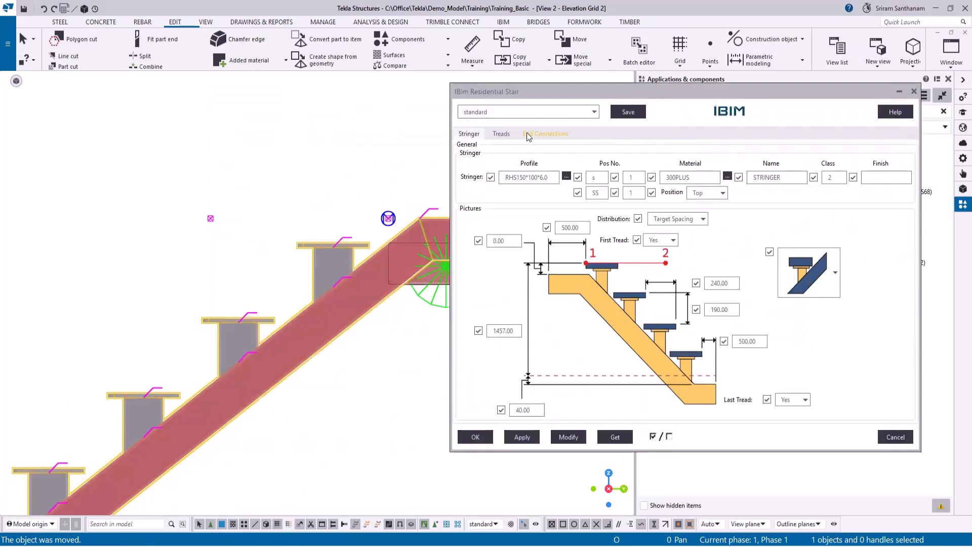
pyautogui.click(549, 133)
pyautogui.click(565, 258)
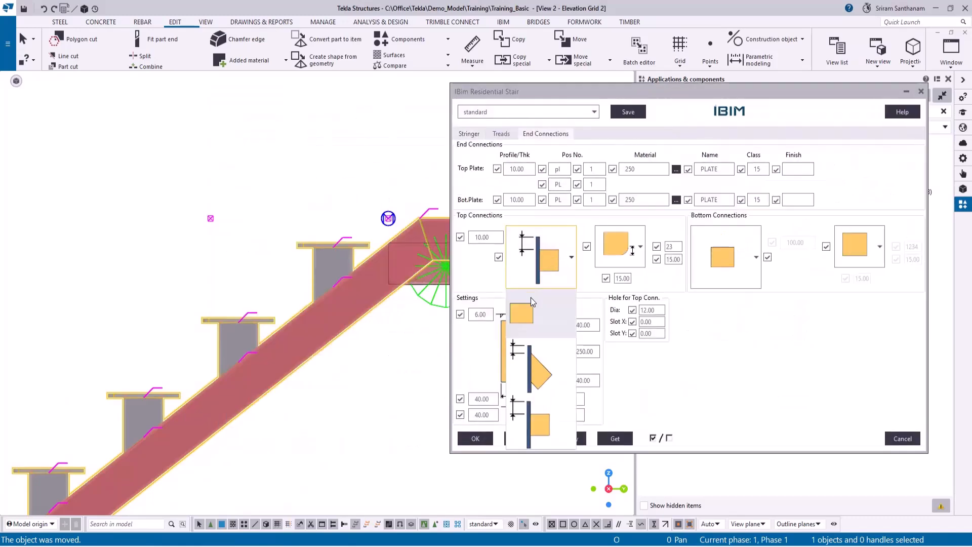
pyautogui.click(522, 315)
pyautogui.click(568, 305)
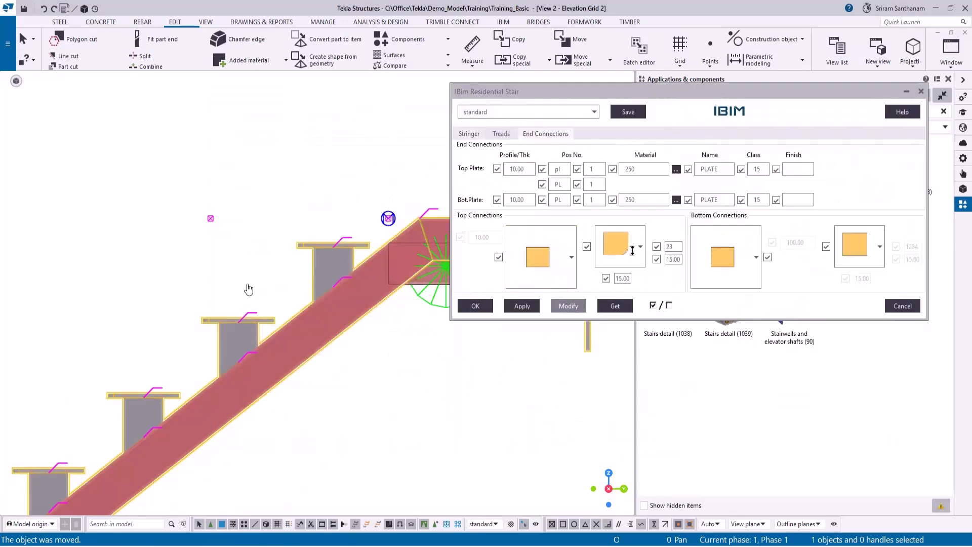
# Set the stringer's horizontal extension at the top end to 0 mm, modify the stair and close its properties
pyautogui.click(475, 133)
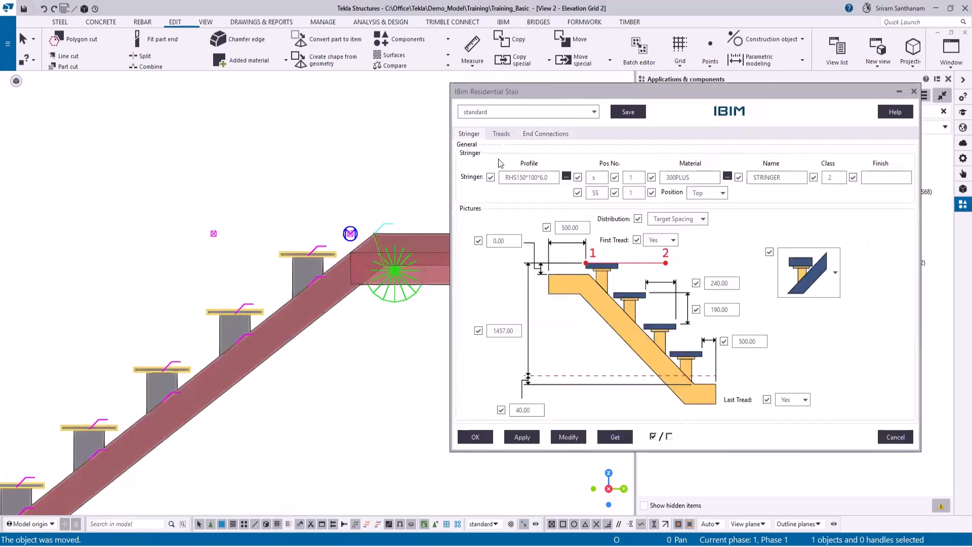
pyautogui.write('0')
pyautogui.click(568, 437)
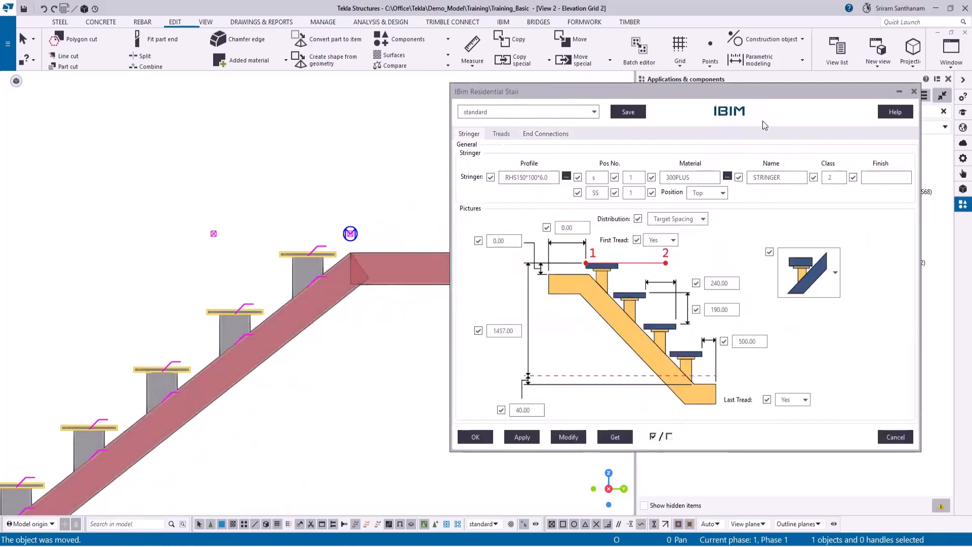
pyautogui.click(914, 92)
# Apply the Cranked beam (41) connection with the new sloped stringer as main part and the horizontal landing stringer as secondary part
pyautogui.scroll(3, 335, 261)
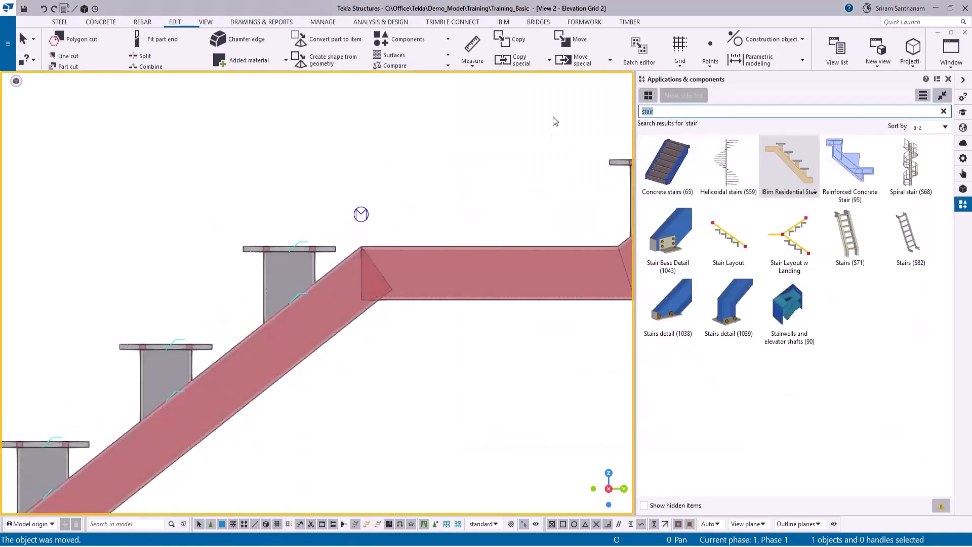
pyautogui.write('41')
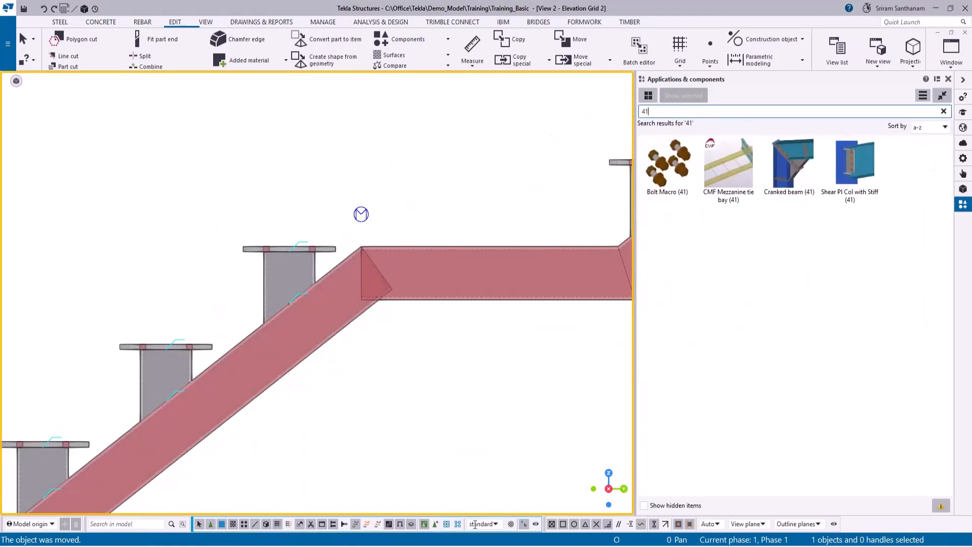
pyautogui.click(434, 524)
pyautogui.click(786, 151)
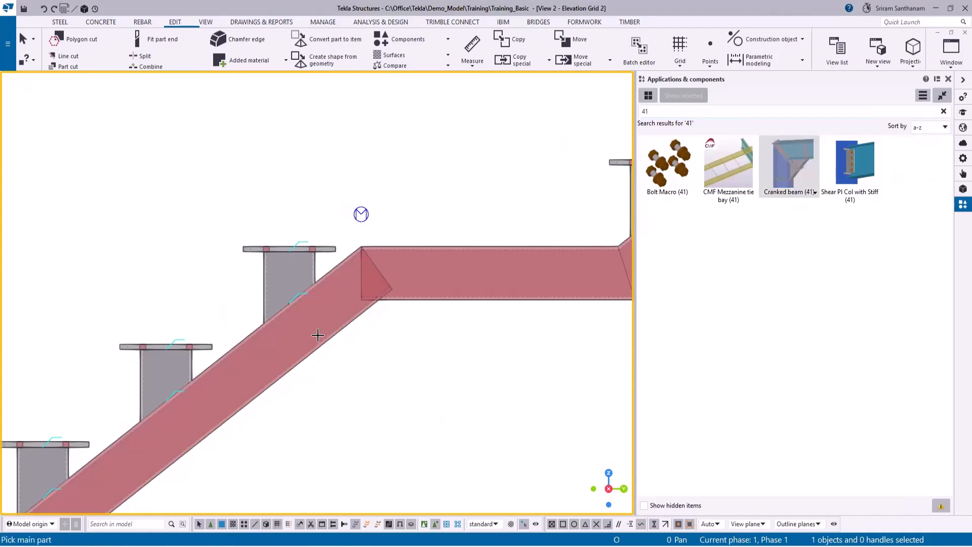
pyautogui.click(346, 323)
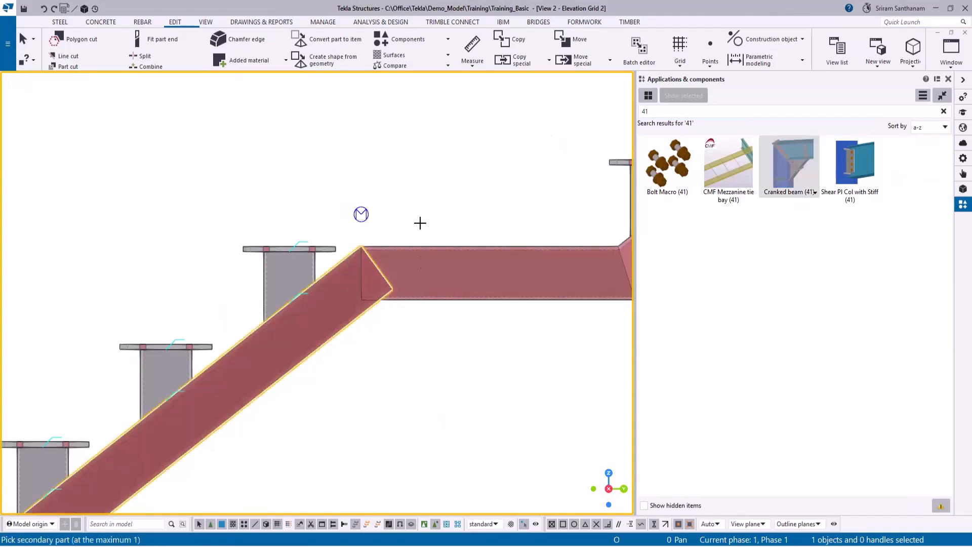
pyautogui.click(423, 263)
pyautogui.rightClick(415, 174)
pyautogui.click(440, 183)
# Examine the two joined stair flights and their landing in 3D
pyautogui.scroll(-5, 287, 364)
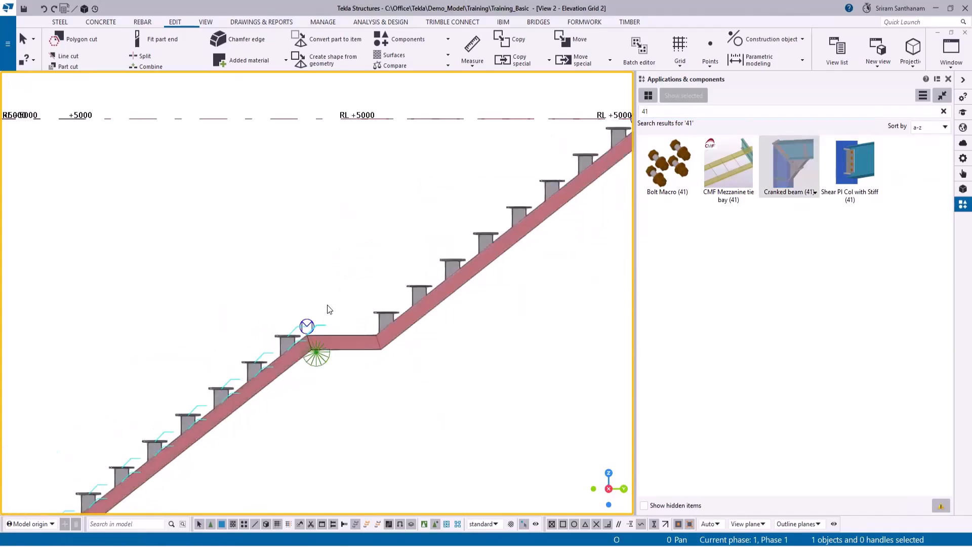
pyautogui.scroll(-2, 318, 302)
pyautogui.keyDown('ctrl'); pyautogui.moveTo(333, 315); pyautogui.dragTo(651, 350, button='middle'); pyautogui.keyUp('ctrl')
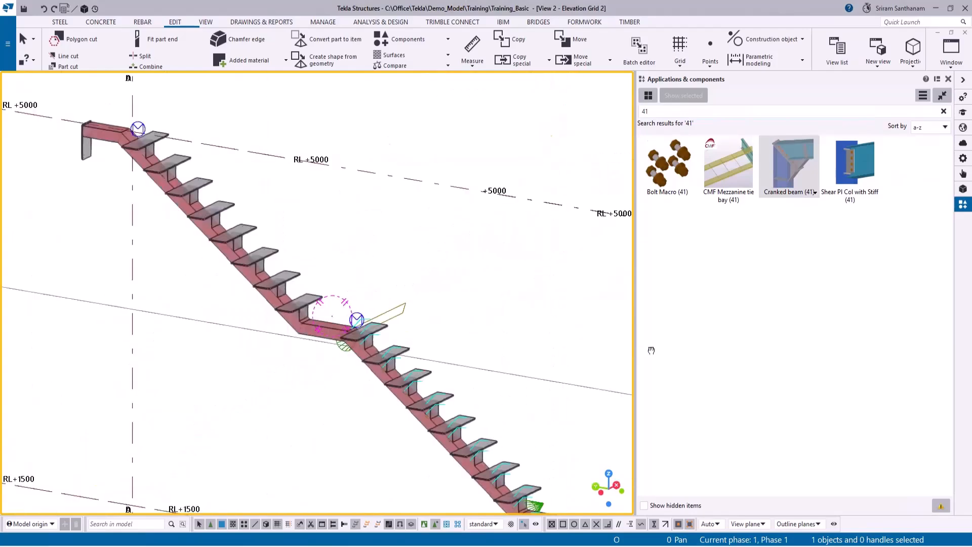
pyautogui.scroll(-2, 287, 260)
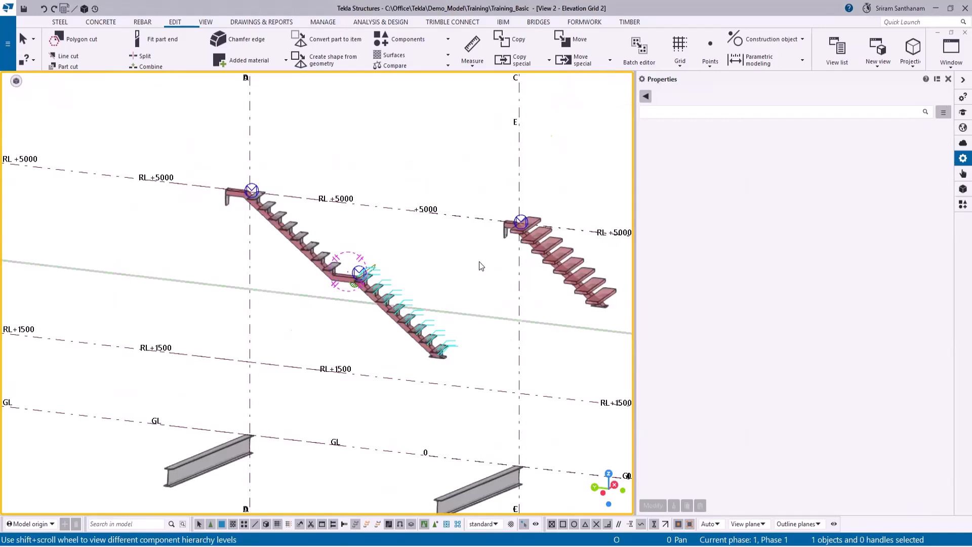
pyautogui.scroll(4, 371, 300)
pyautogui.scroll(-2, 358, 219)
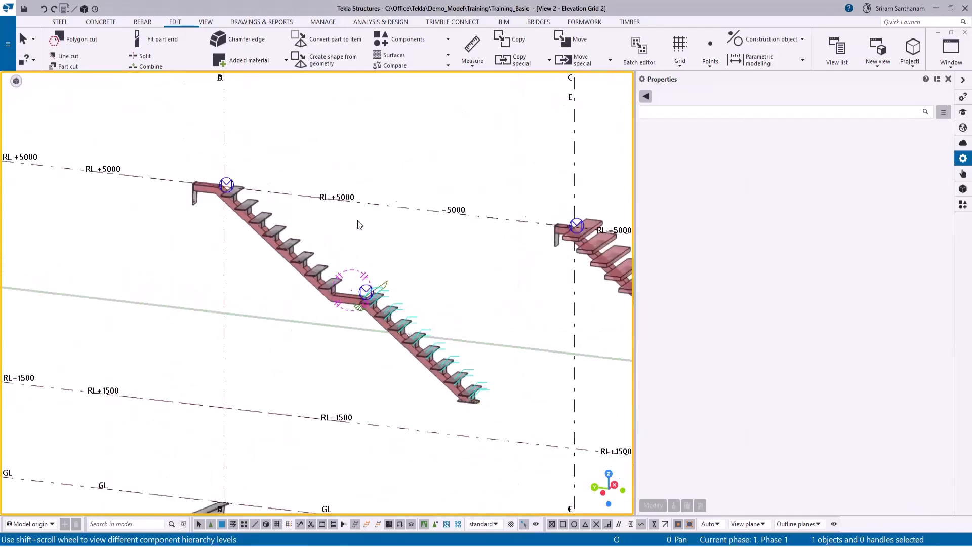
pyautogui.scroll(2, 127, 122)
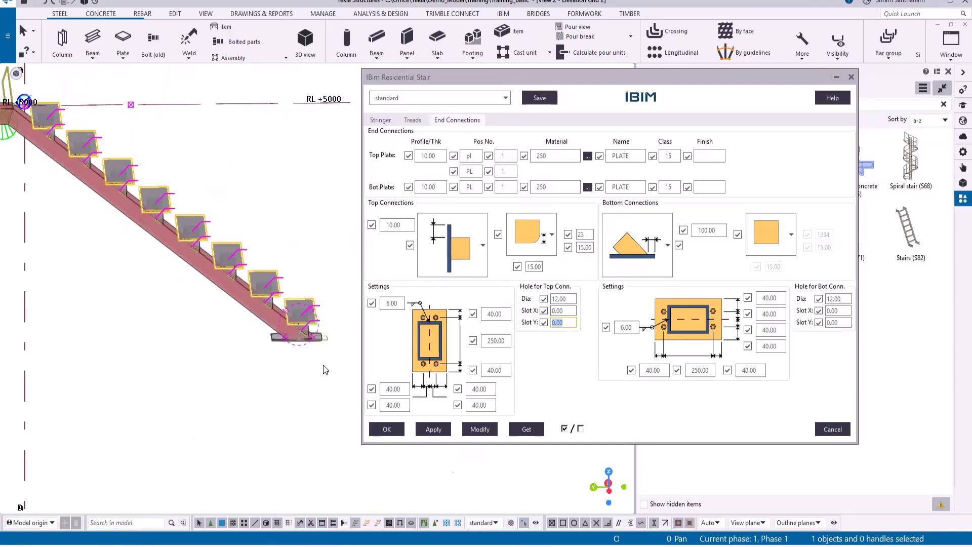
# Open the stringer settings of the selected stair
pyautogui.click(380, 121)
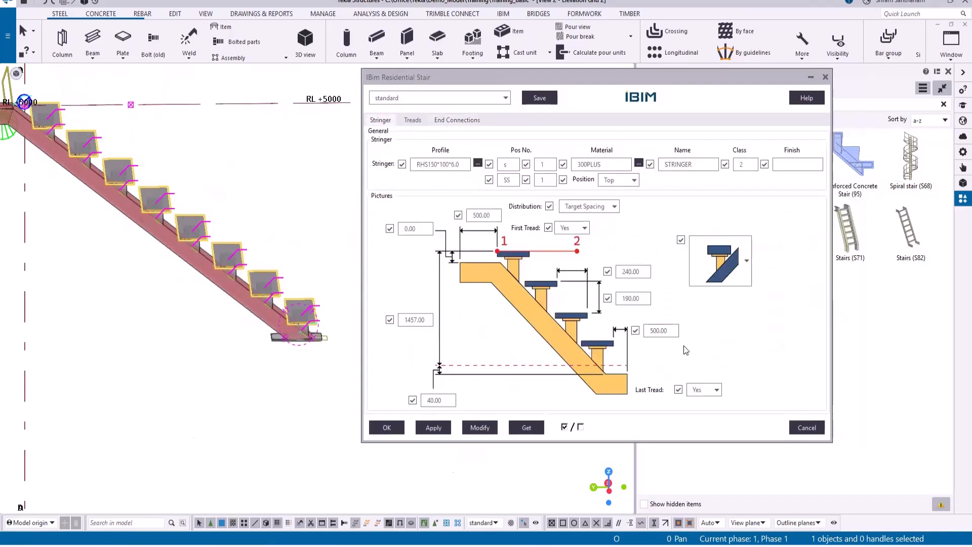